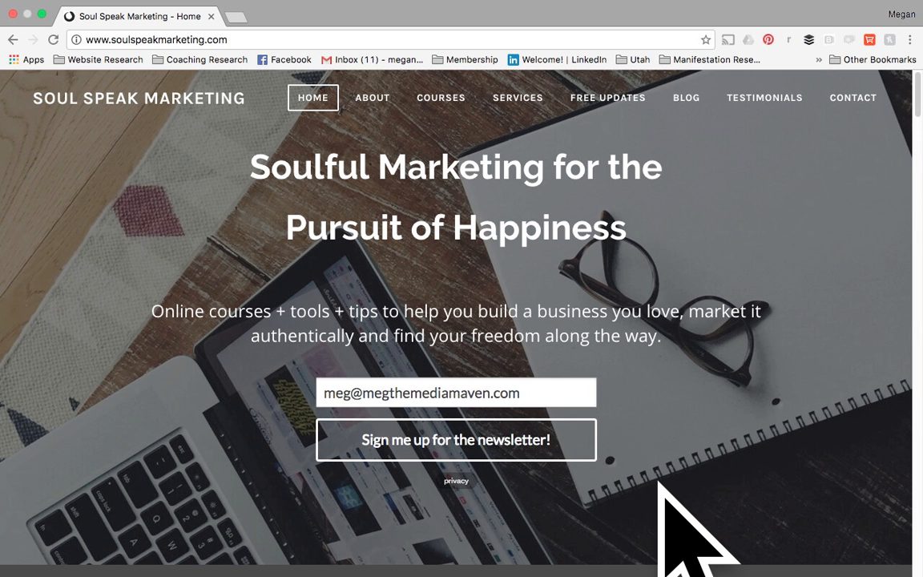
Switch to the MailChimp Lists page and open the General forms designer for Test List.
key("ctrl+Up")
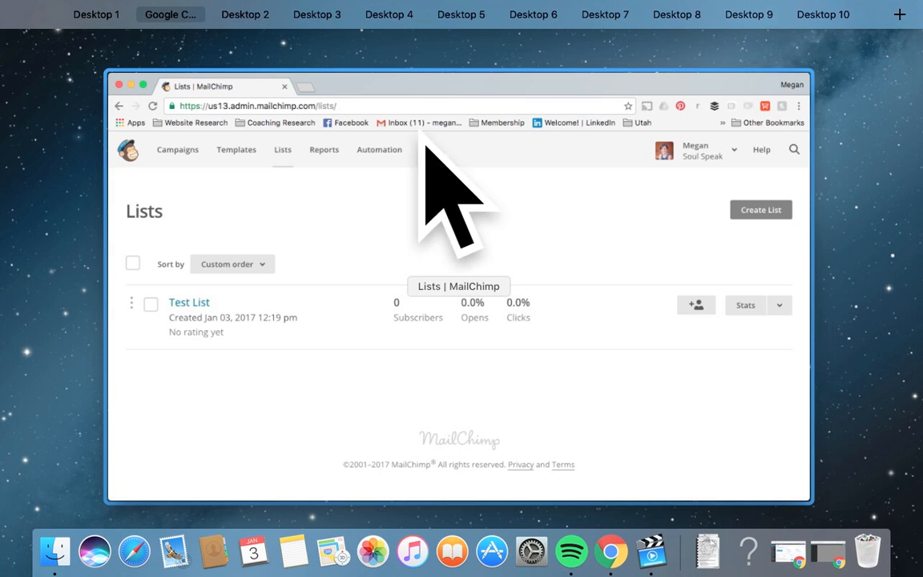
left_click(439, 239)
left_click(82, 41)
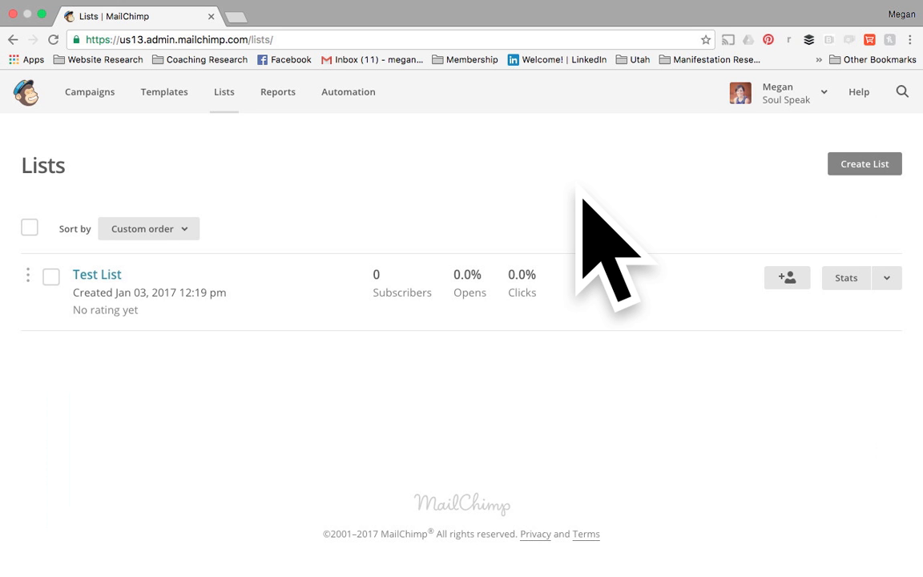
left_click(135, 307)
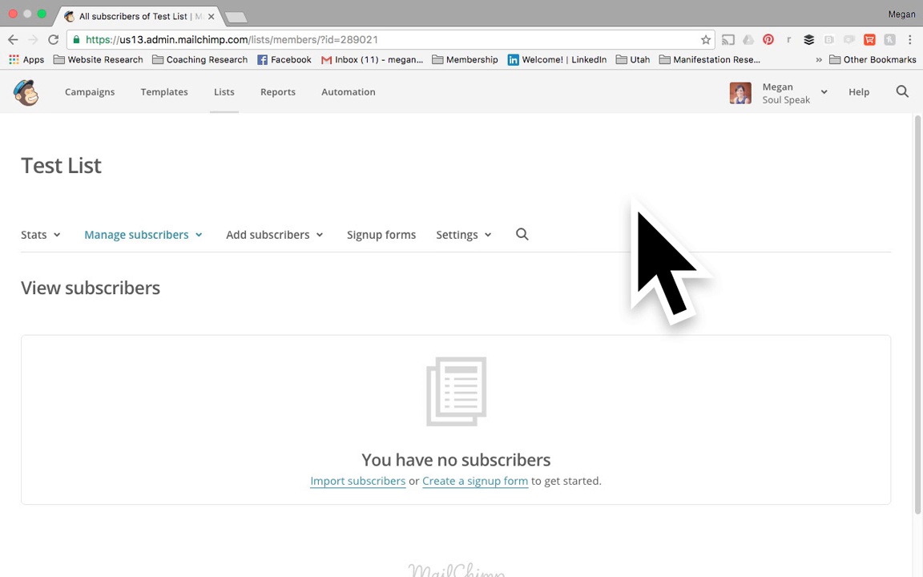
left_click(407, 269)
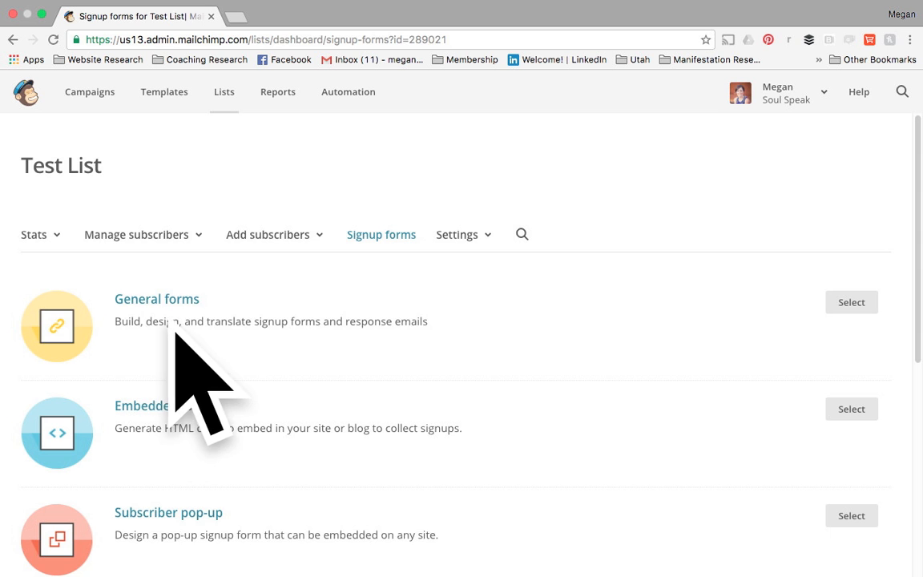
left_click(151, 308)
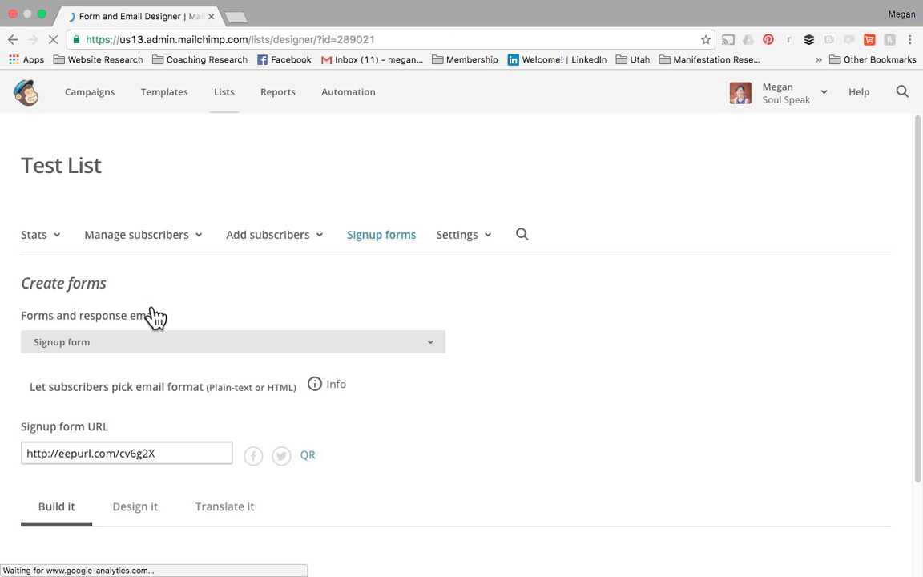
Copy the signup form URL and open it in a new browser tab to view the live form.
scroll(567, 329, "down", 5)
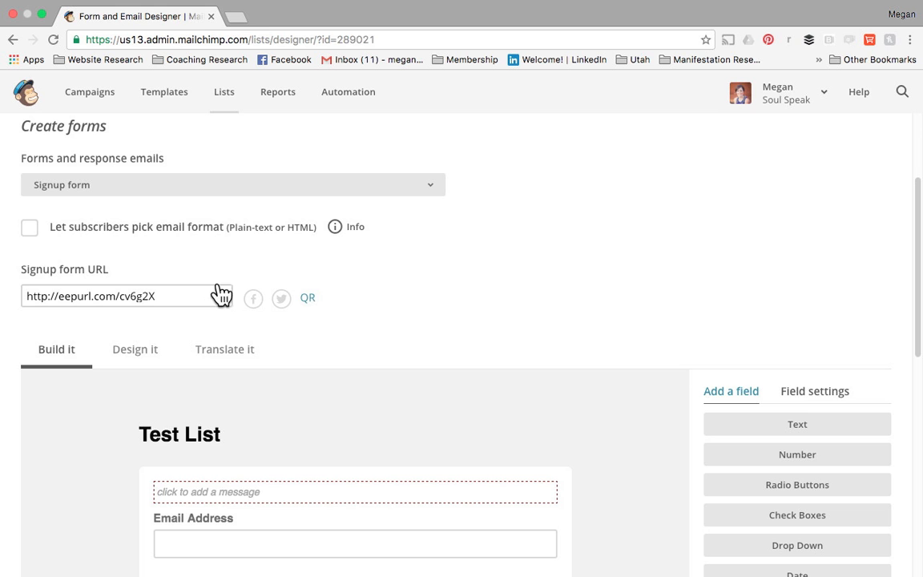
left_click(175, 304)
key("super+c")
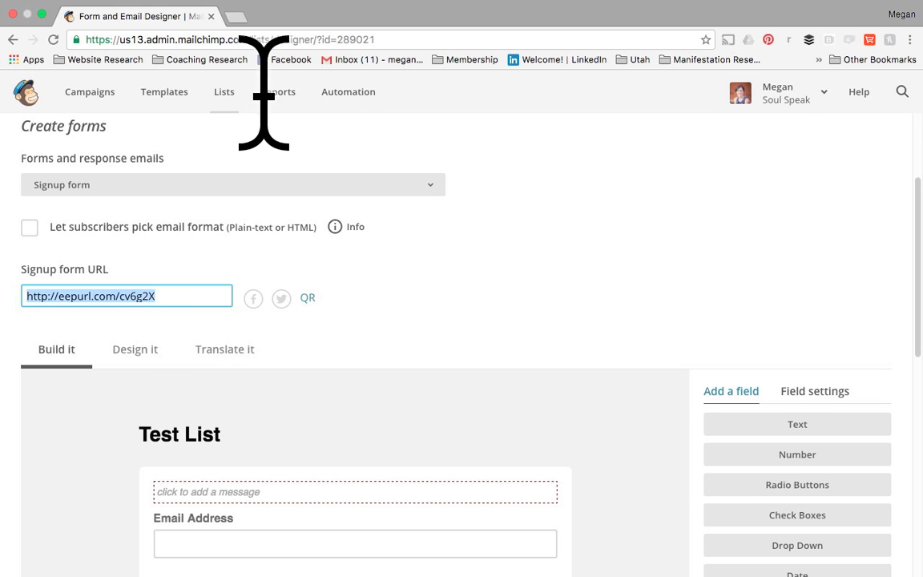
key("super+t")
key("super+v")
key("Return")
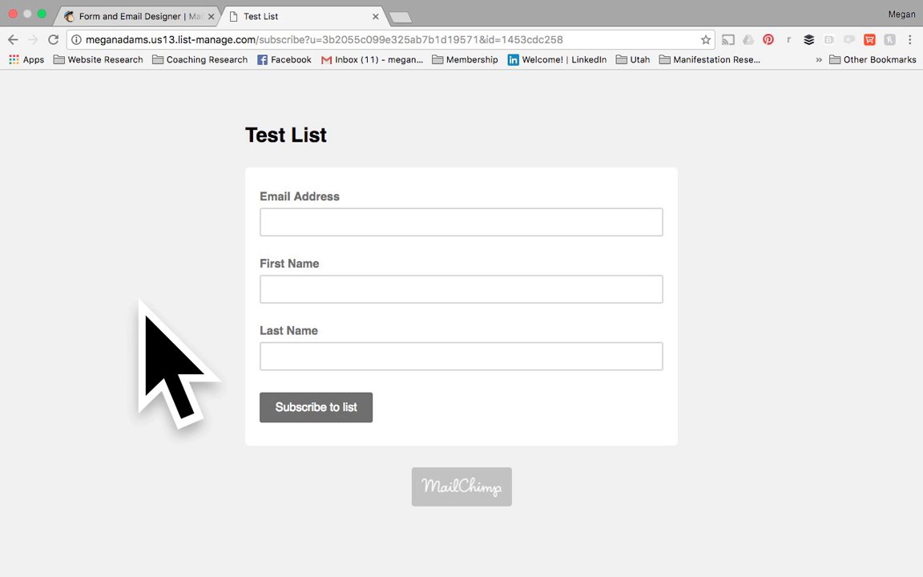
Return to the form designer and review the signup form's header options, entry fields and available field types.
left_click(117, 19)
left_click(495, 328)
scroll(494, 329, "down", 1)
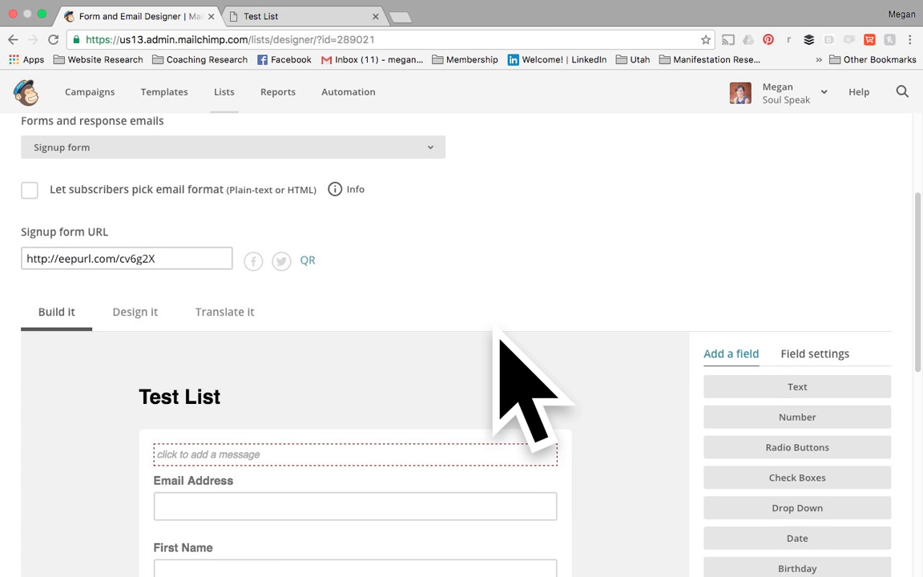
scroll(499, 341, "down", 5)
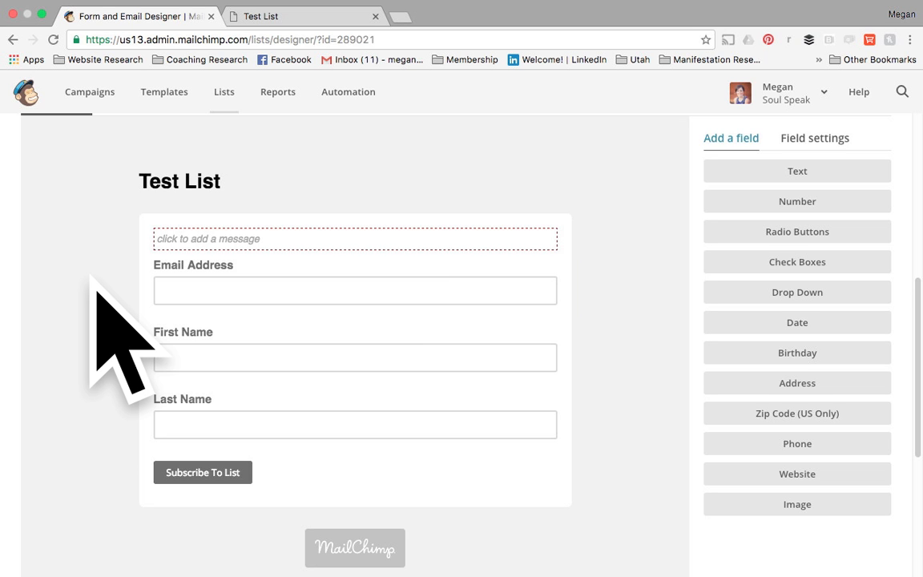
scroll(96, 290, "up", 1)
mouse_move(299, 226)
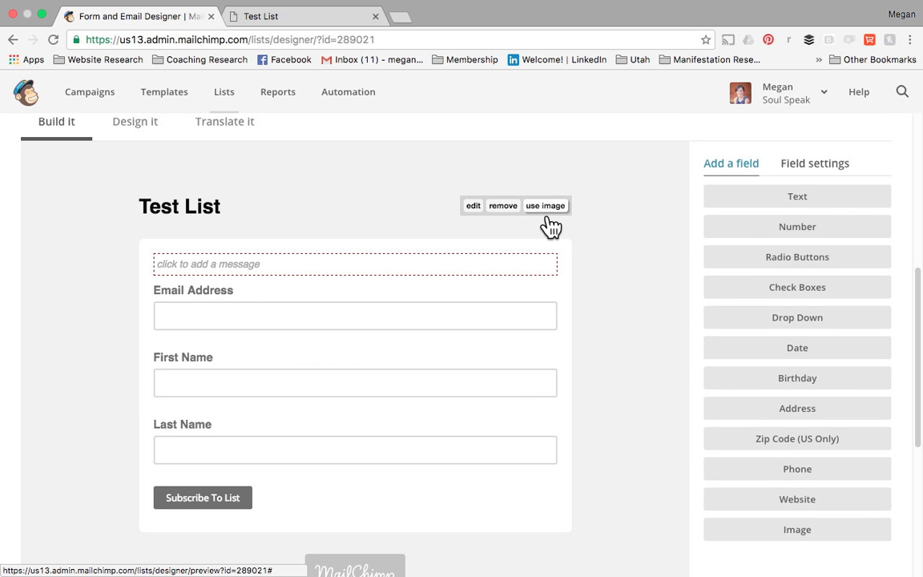
scroll(120, 305, "down", 1)
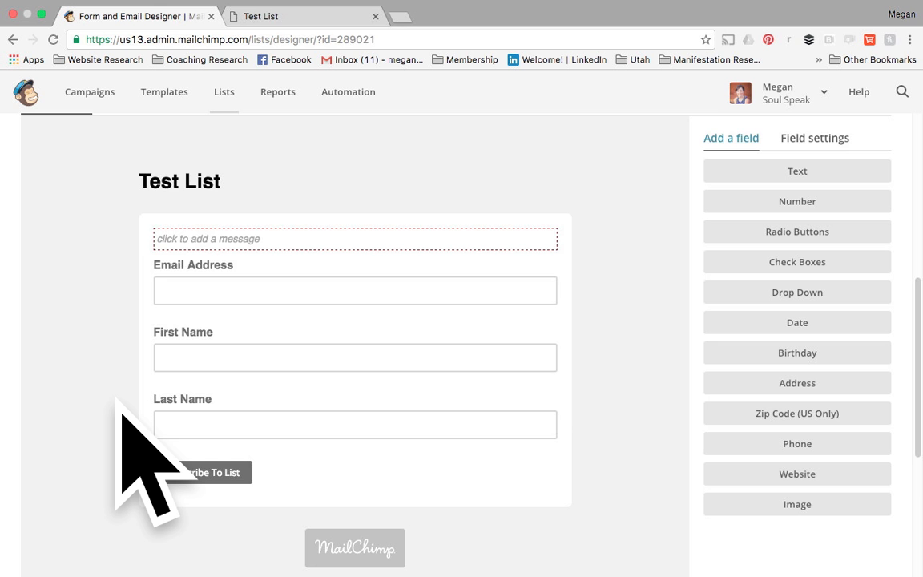
Show the Signup thank you page in the form designer and examine its message and redirect URL field.
scroll(122, 415, "up", 5)
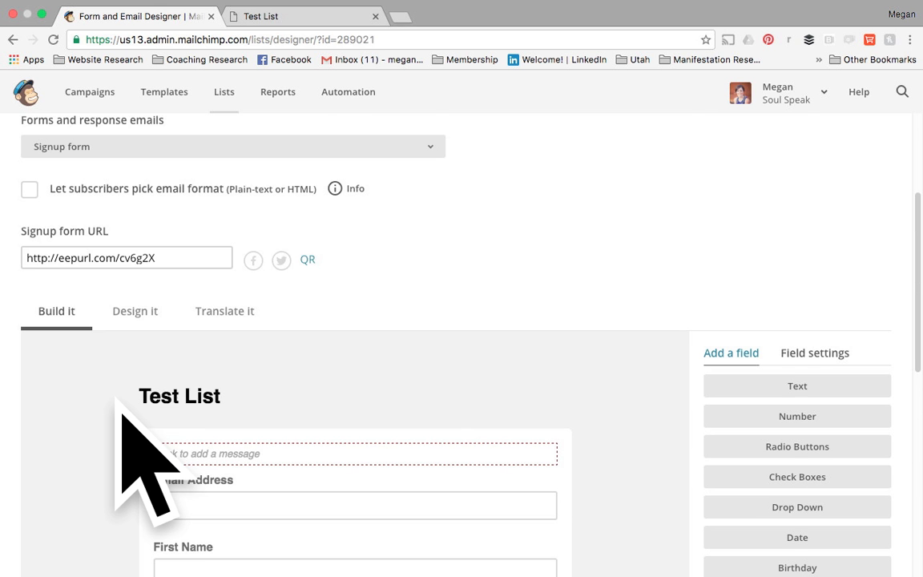
scroll(178, 212, "up", 1)
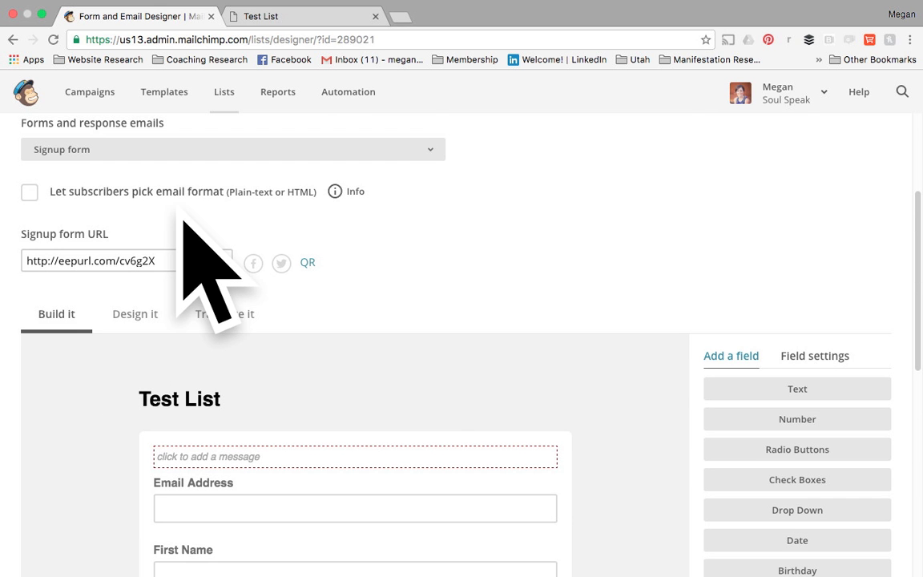
left_click(437, 153)
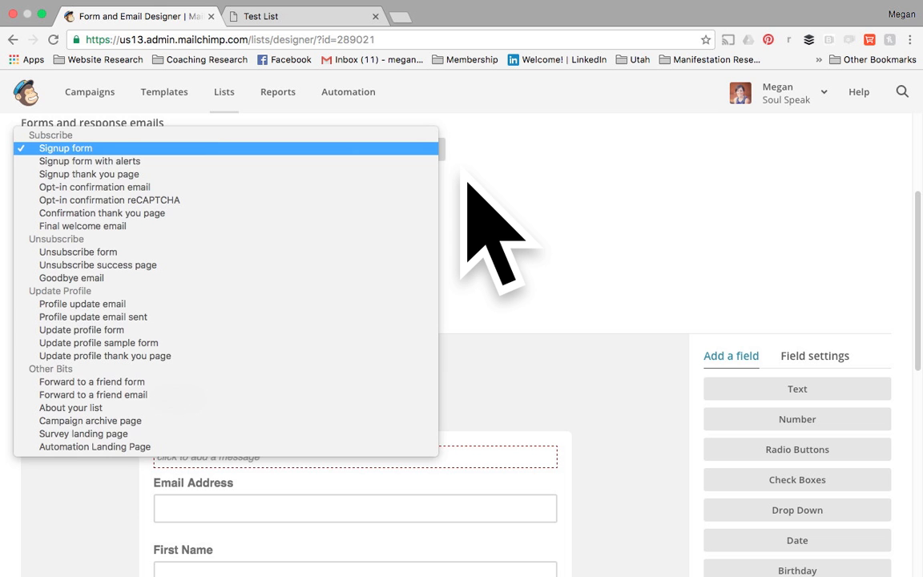
key("Down")
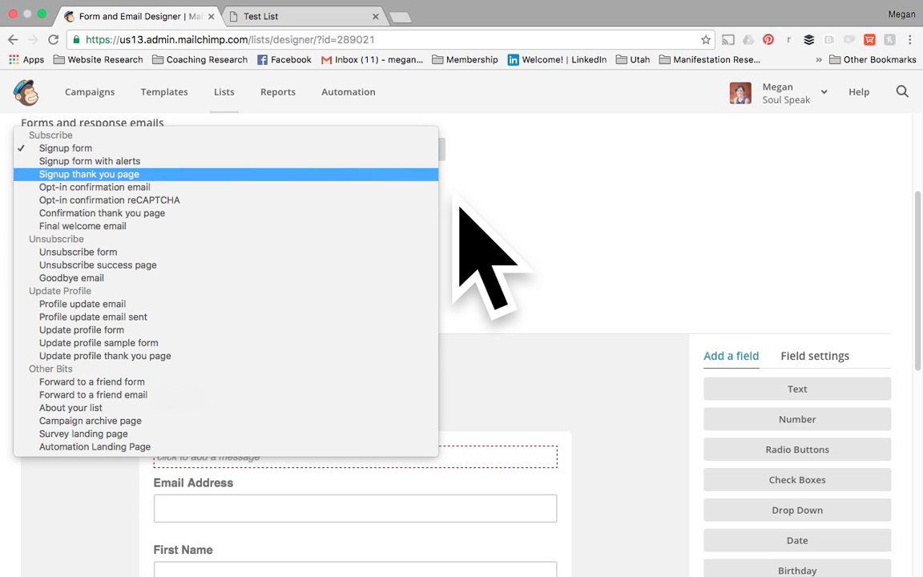
key("Return")
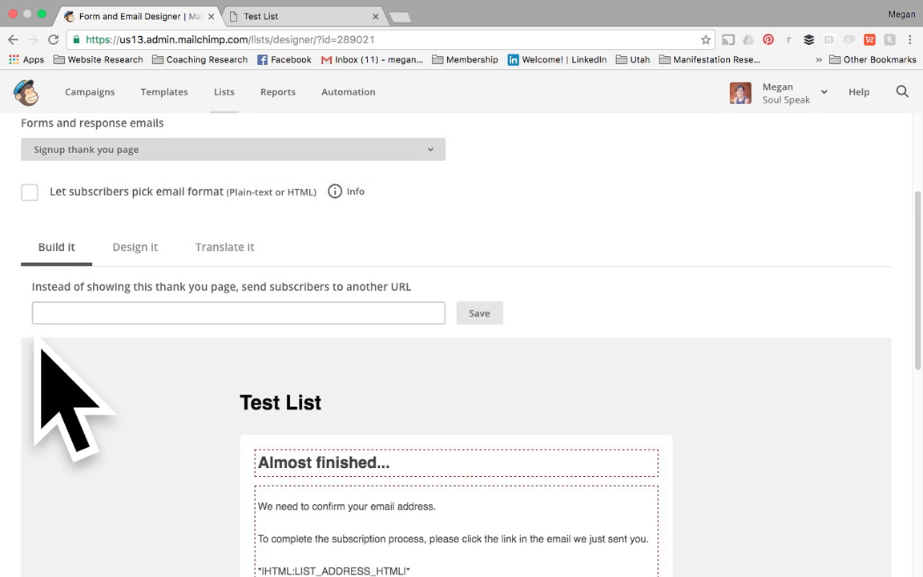
scroll(48, 340, "down", 1)
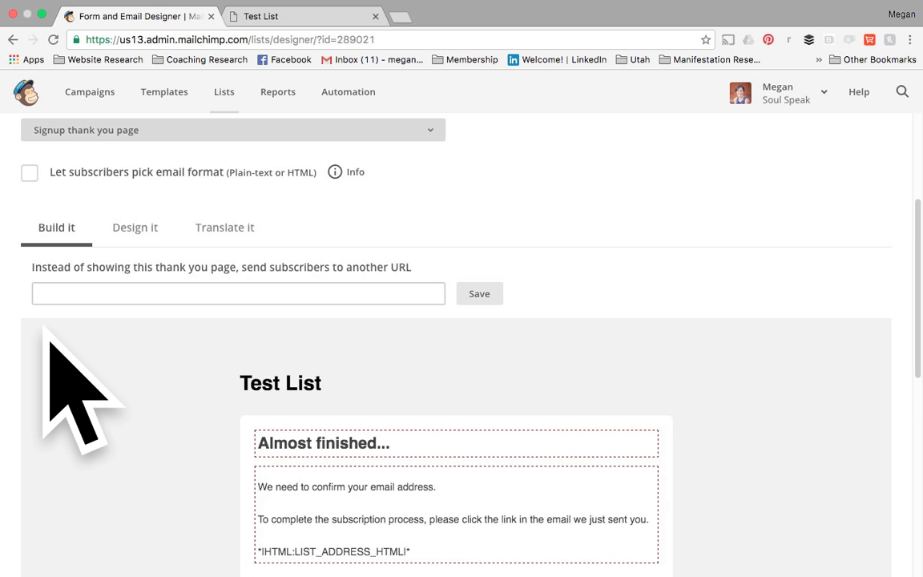
scroll(49, 342, "down", 3)
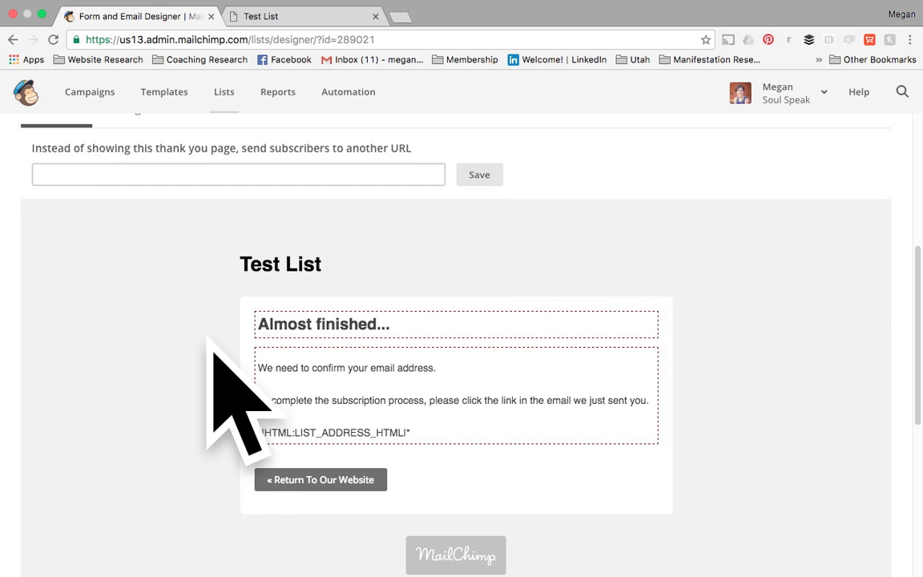
scroll(206, 492, "up", 2)
left_click(192, 214)
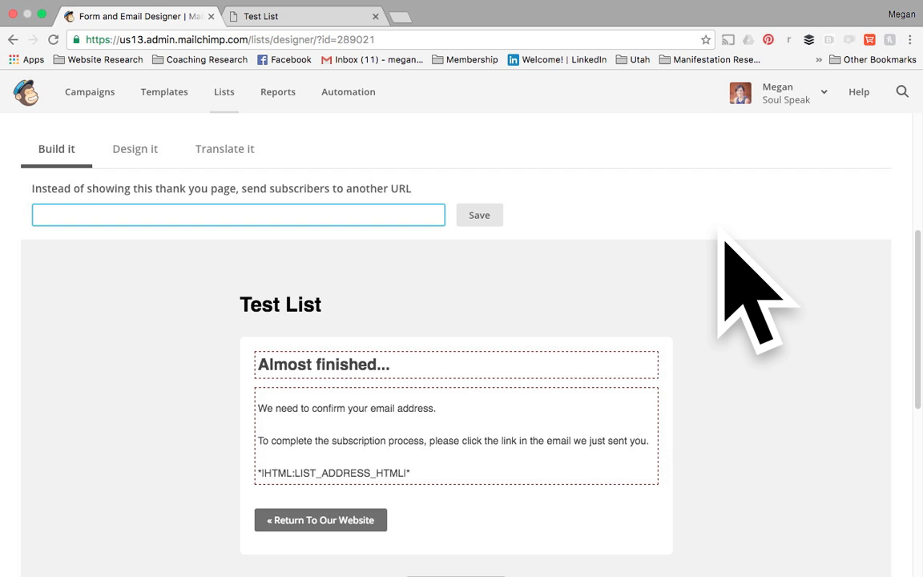
Switch the form designer to the Opt-in confirmation email and review its sender, reply-to and subject settings.
scroll(705, 240, "up", 2)
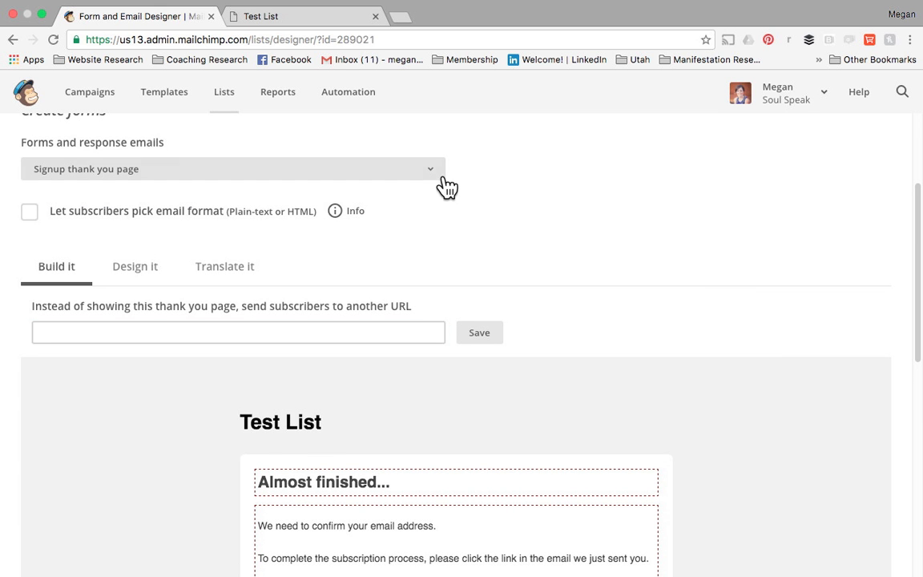
left_click(442, 178)
left_click(371, 215)
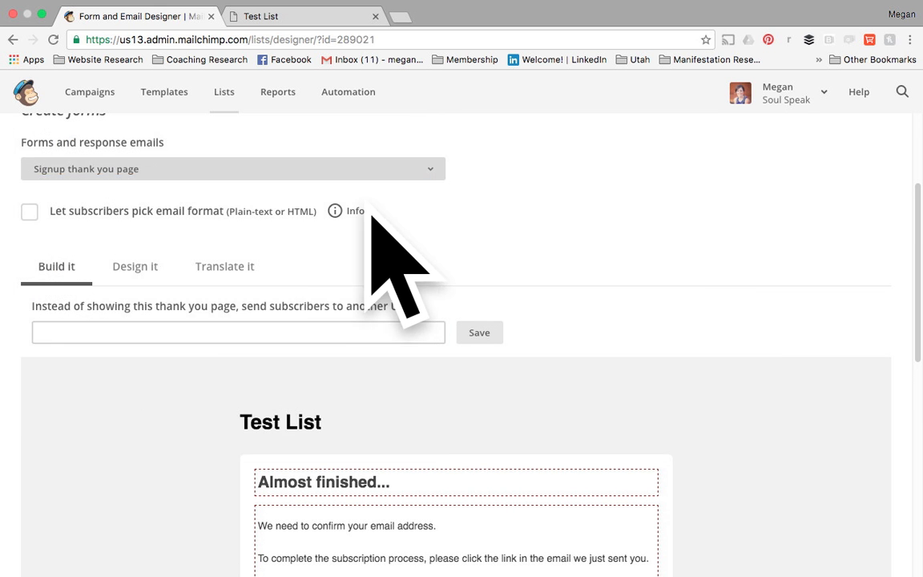
scroll(39, 370, "down", 1)
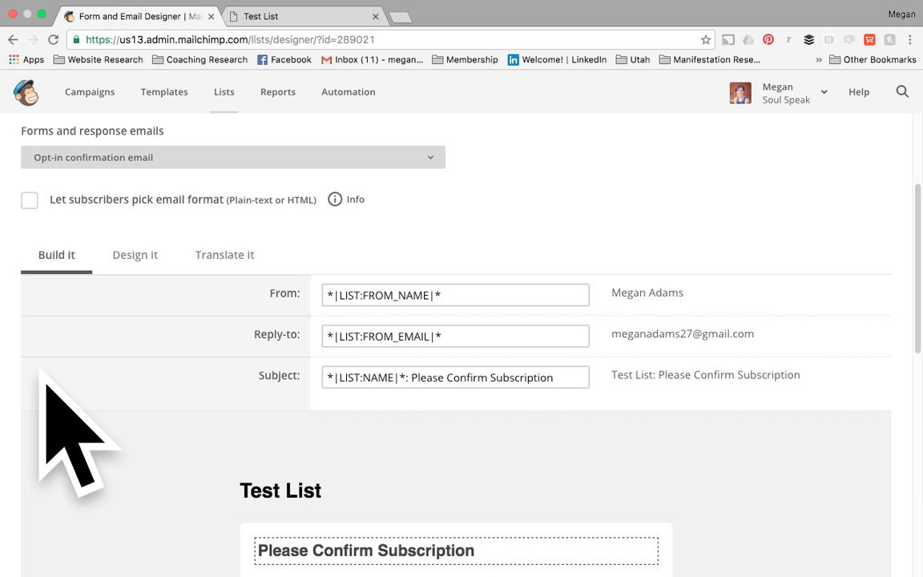
scroll(41, 376, "down", 1)
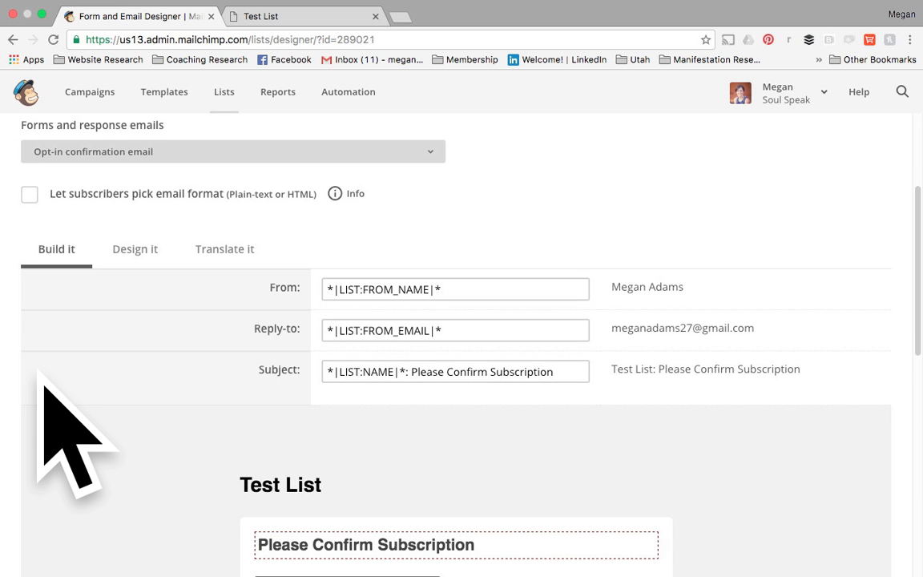
Remove the list name merge tag from the confirmation email's subject so it reads "Please Confirm Subscription", and save it.
scroll(801, 273, "down", 3)
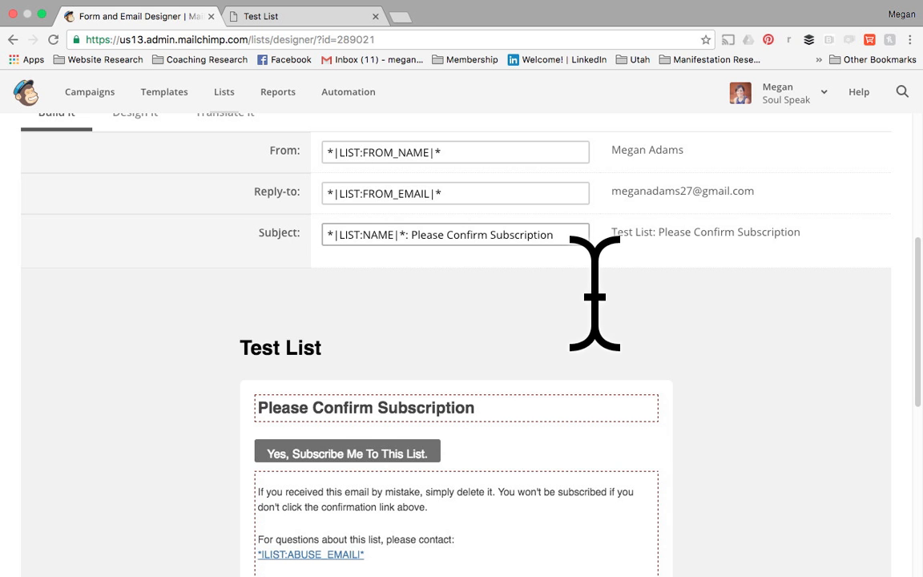
left_click(416, 235)
left_click_drag(416, 235, 329, 235)
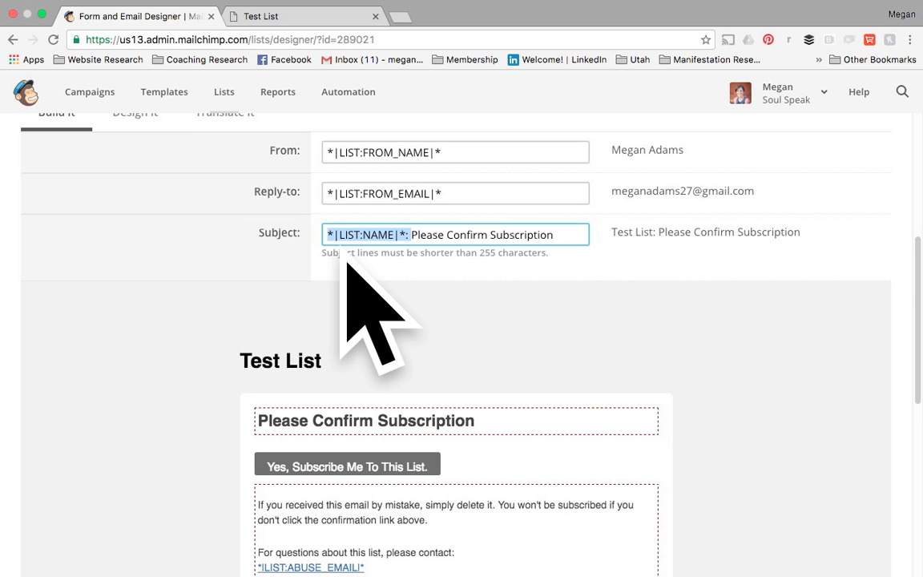
key("BackSpace")
key("shift+alt+Right")
key("shift+alt+Right")
key("shift+alt+Right")
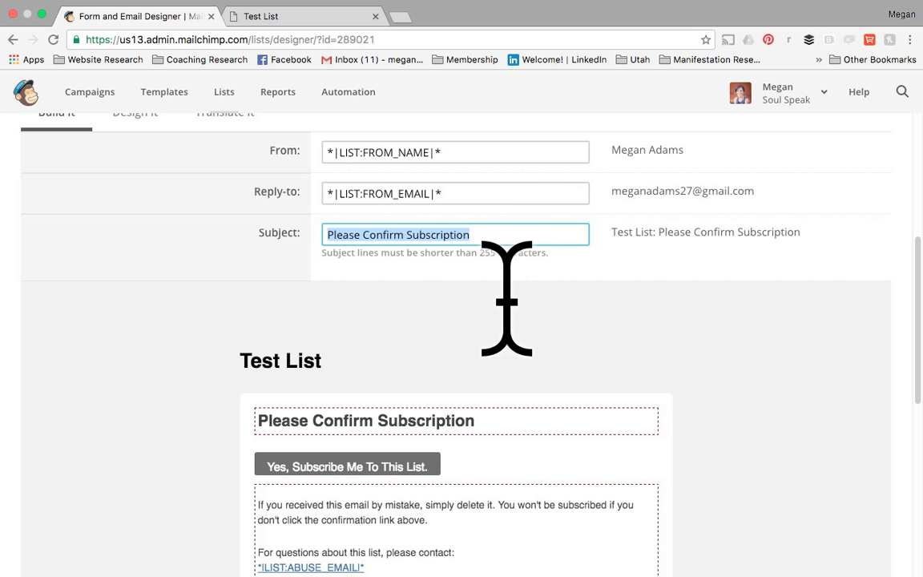
left_click(471, 235)
scroll(205, 337, "down", 1)
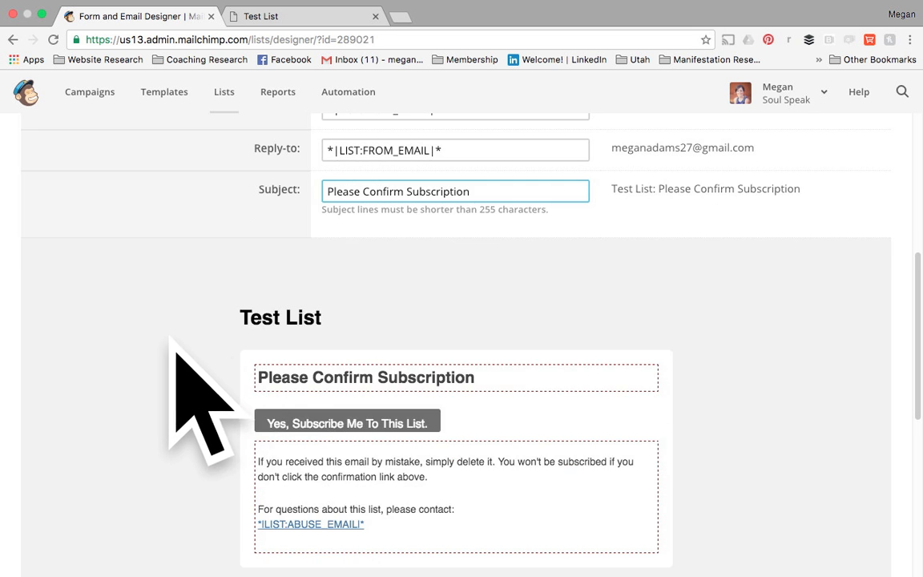
left_click(174, 338)
Try replacing the confirmation email's opening body paragraph with "Thanks for signingup...", and close the content editor without saving.
scroll(290, 417, "down", 4)
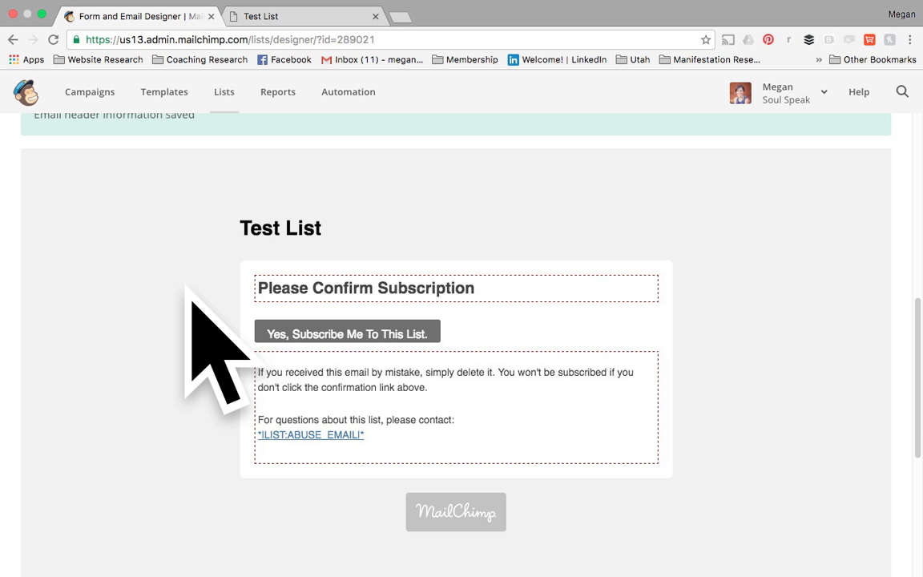
left_click(389, 394)
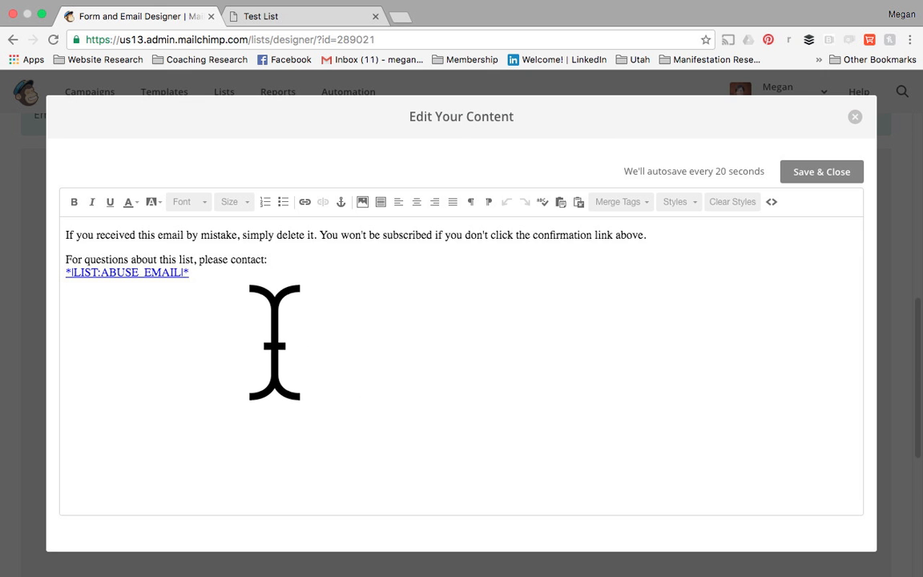
triple_click(133, 236)
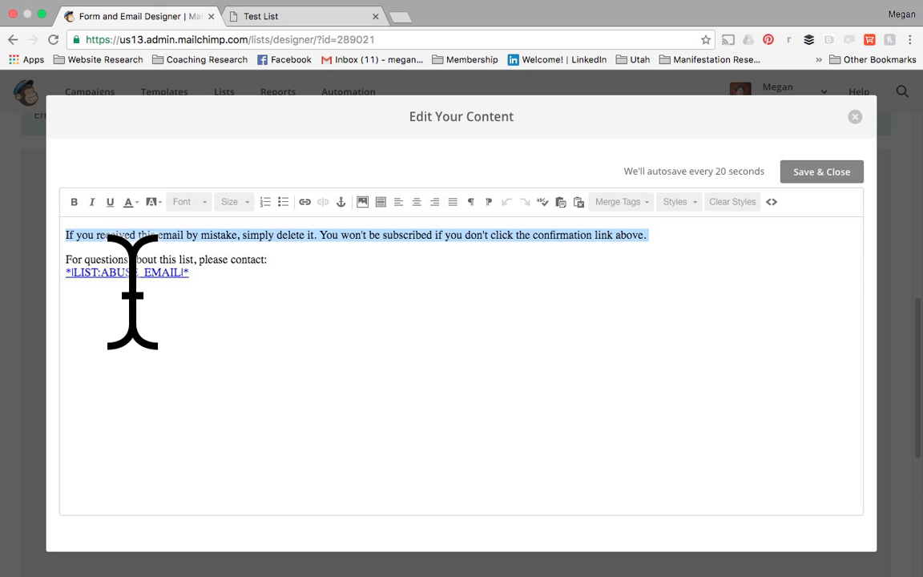
type("Mak")
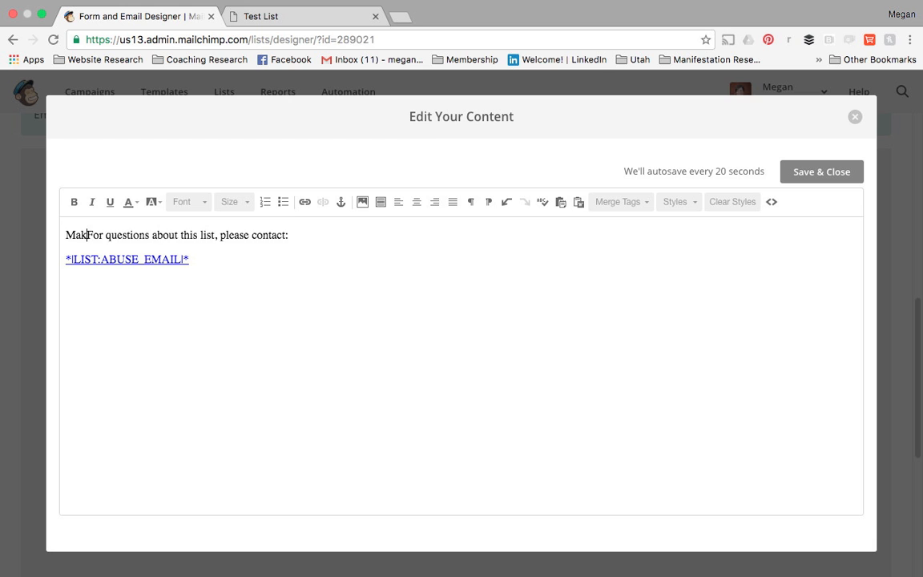
key("Return")
key("Return")
double_click(84, 236)
type("Thanks for signingup...")
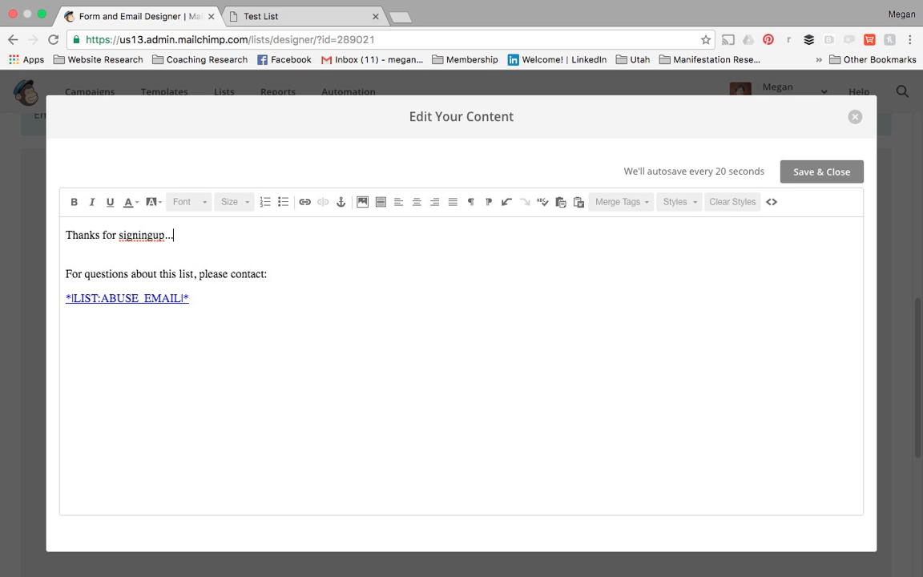
left_click(859, 118)
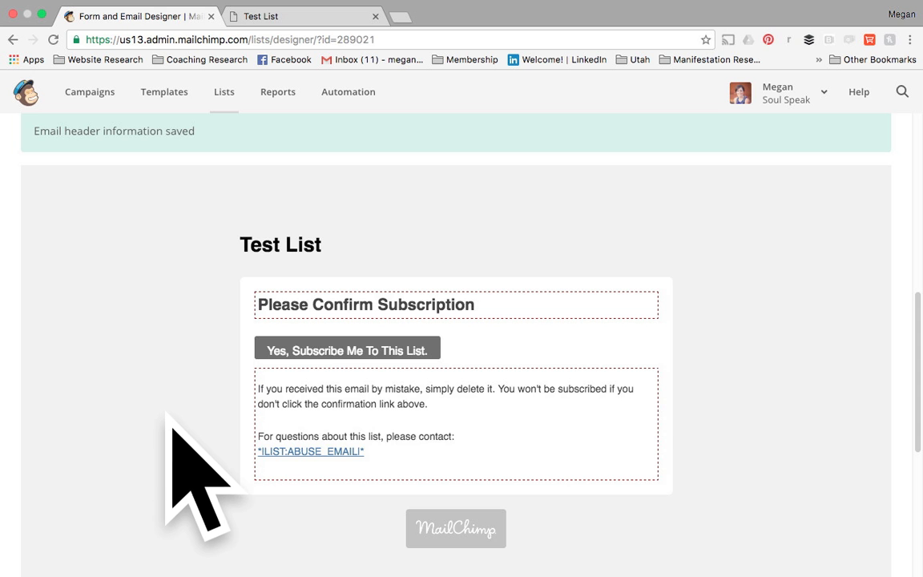
scroll(168, 417, "up", 10)
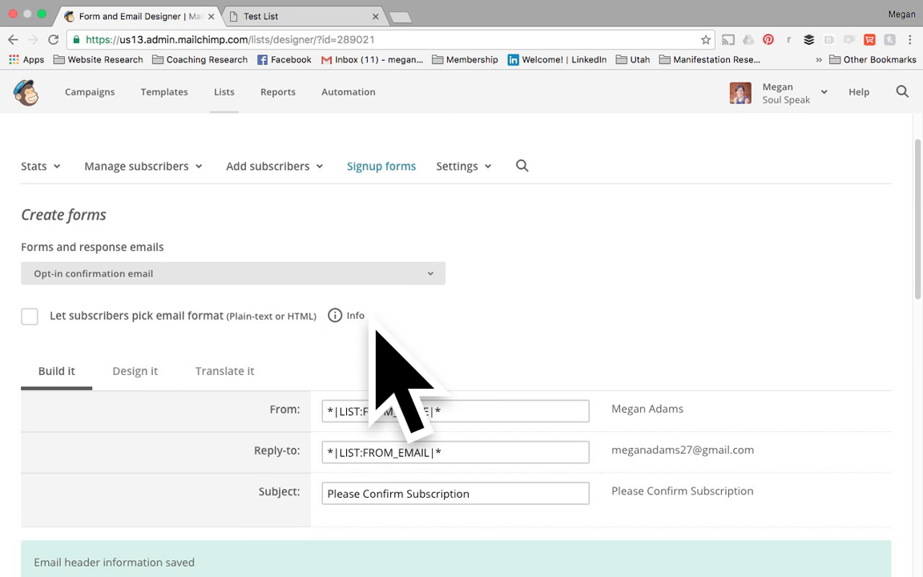
Switch the form designer to the Confirmation thank you page.
left_click(444, 281)
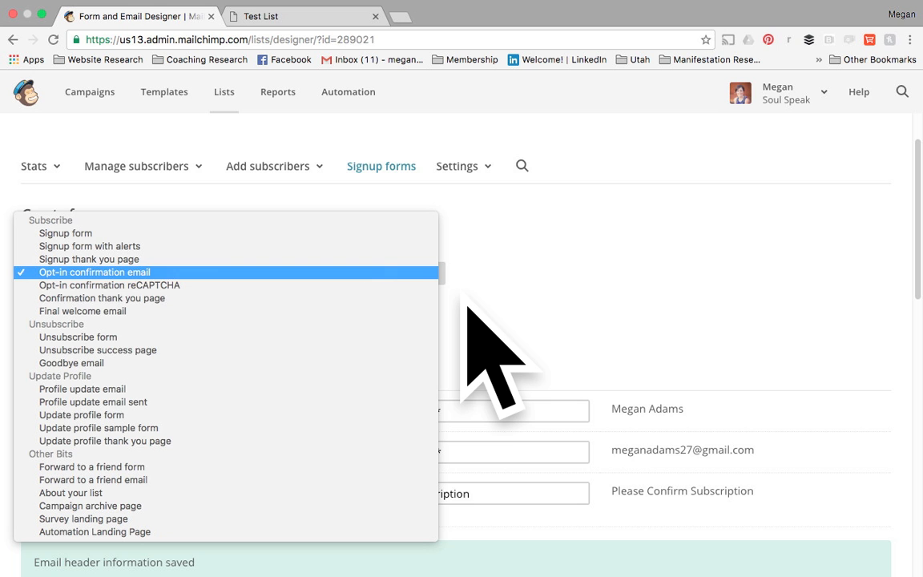
key("Down")
key("Down")
key("Up")
key("Down")
key("Return")
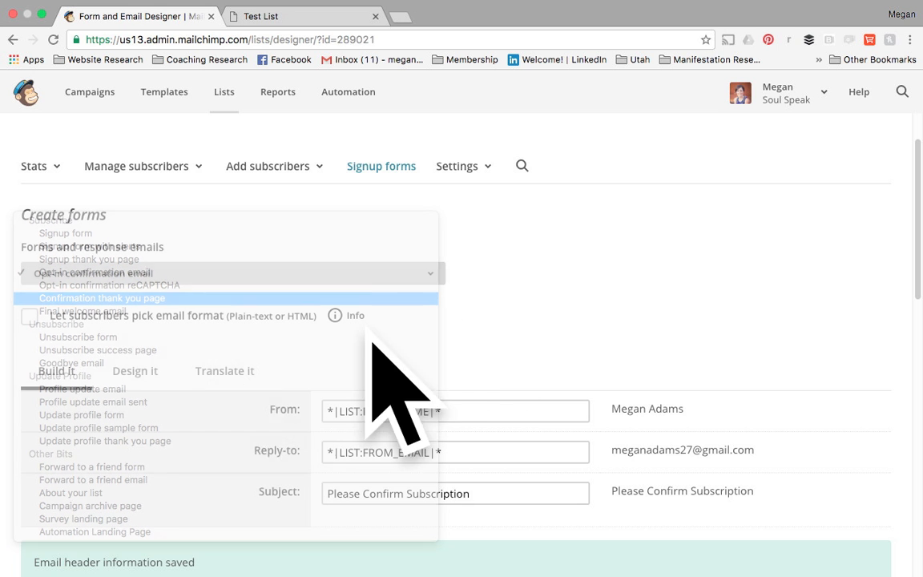
scroll(48, 401, "down", 3)
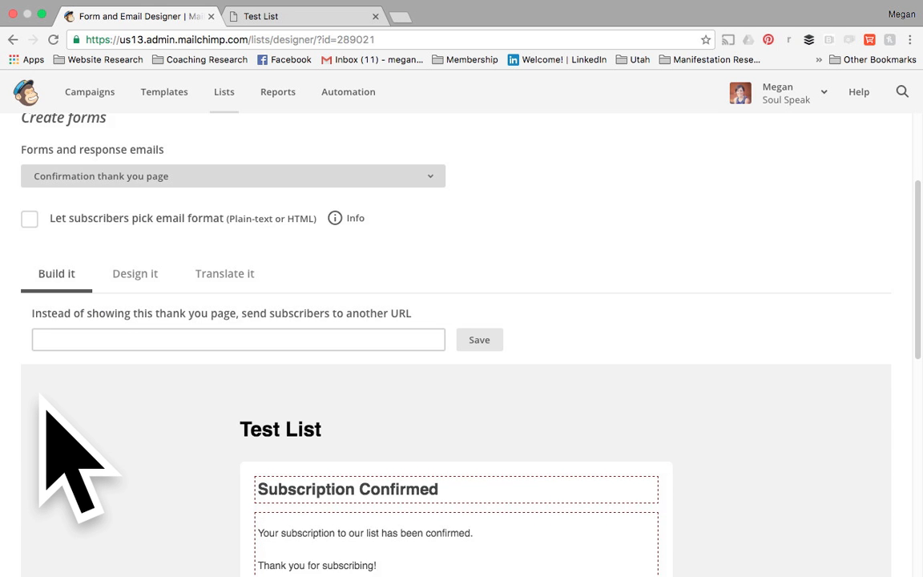
scroll(41, 398, "down", 3)
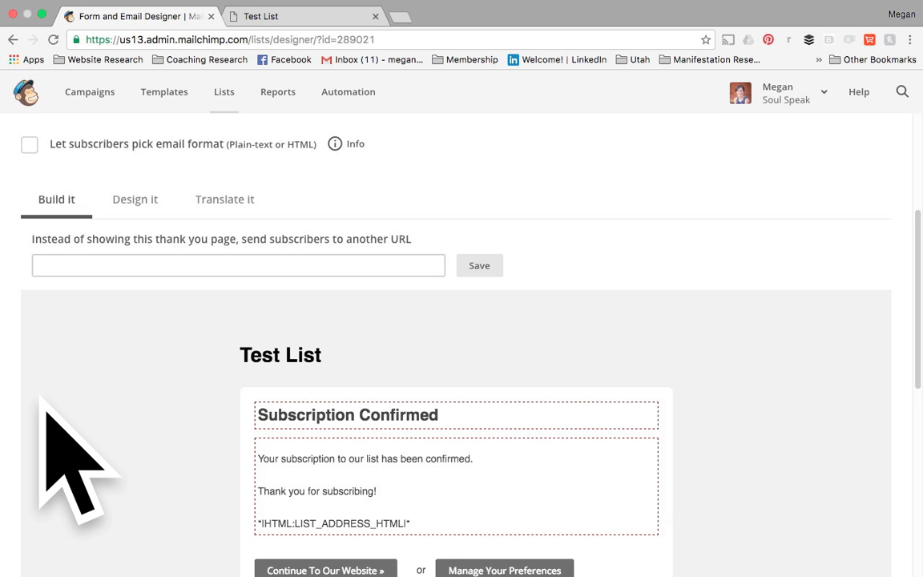
scroll(42, 398, "down", 1)
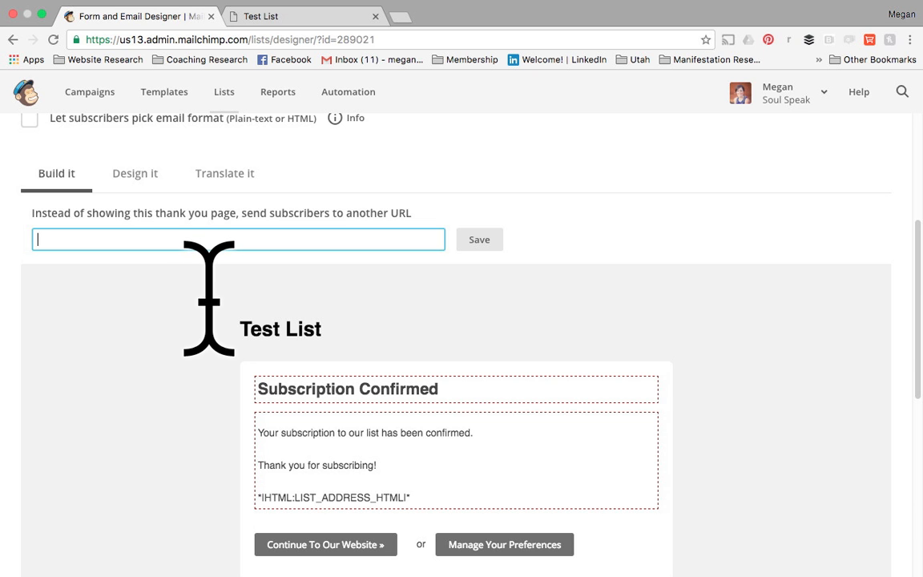
type("w")
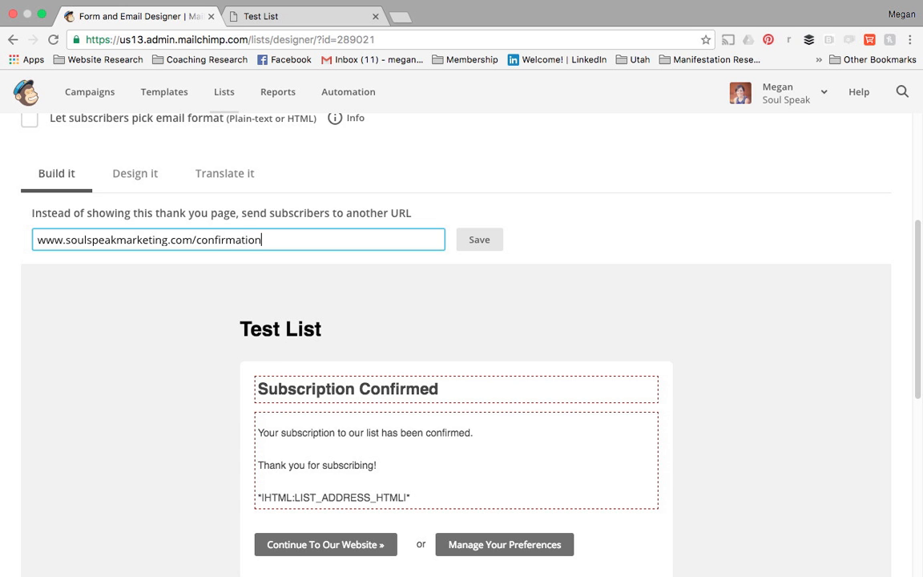
scroll(175, 409, "down", 3)
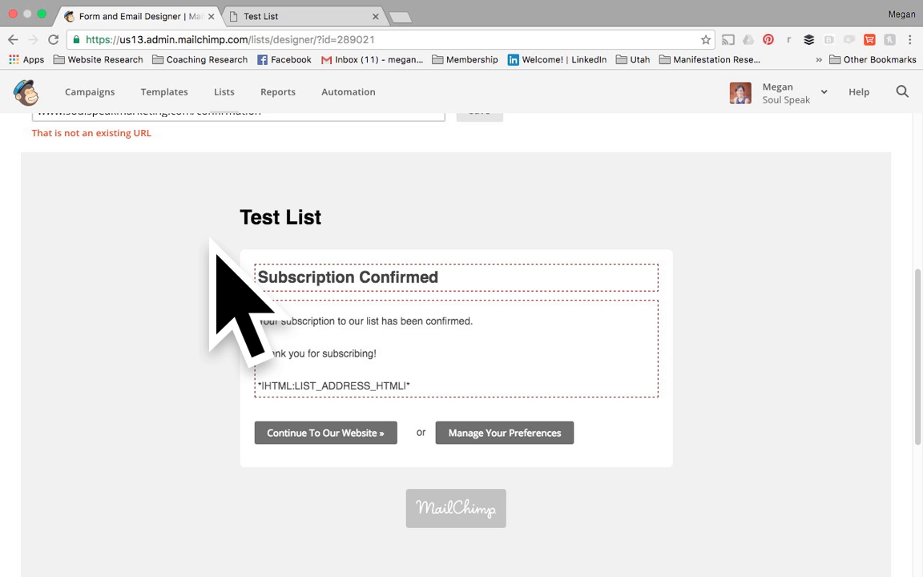
Switch the form designer to the Final welcome email and turn on sending it.
scroll(192, 260, "up", 5)
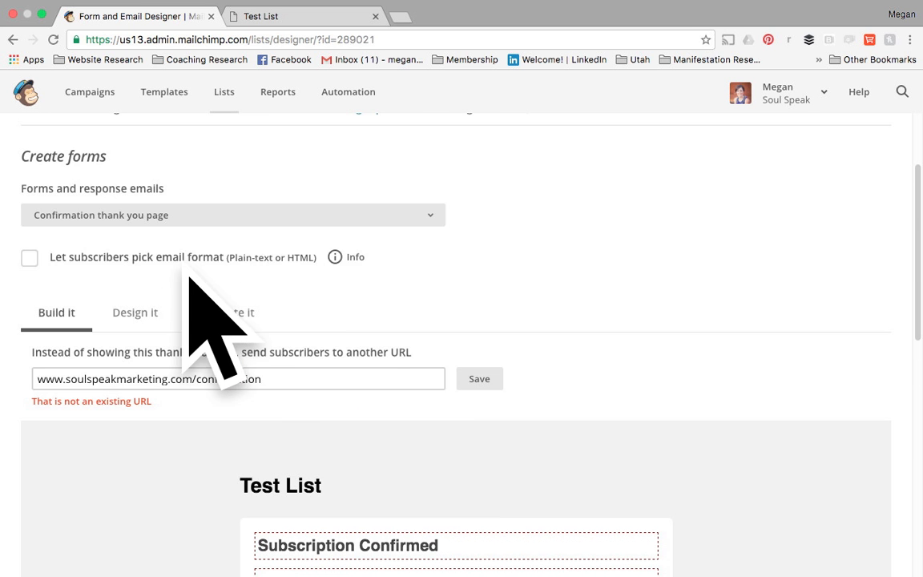
left_click(426, 218)
left_click(358, 228)
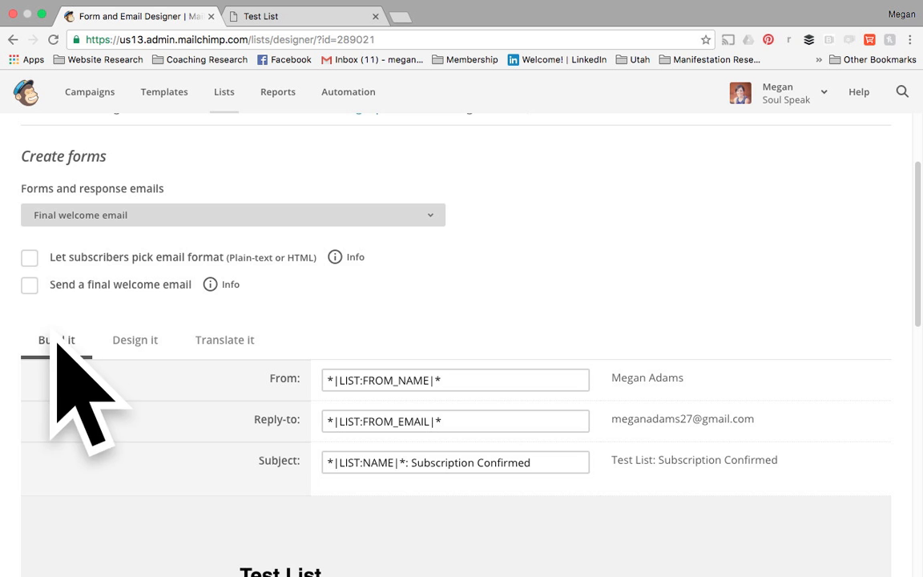
left_click(36, 295)
Replace the final welcome email's subject with "Thank-you! Free goodies inside" and save it.
scroll(48, 353, "down", 2)
scroll(51, 369, "down", 1)
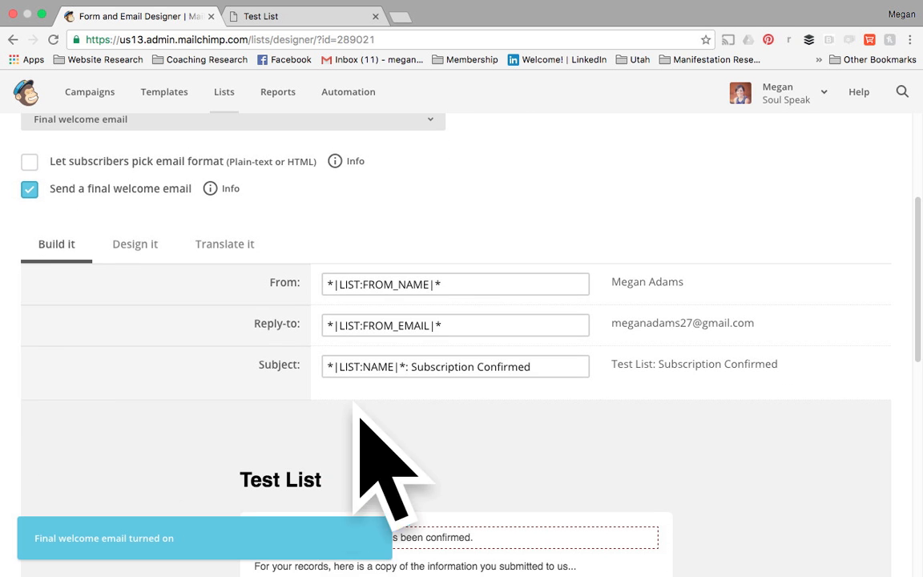
left_click_drag(555, 370, 333, 378)
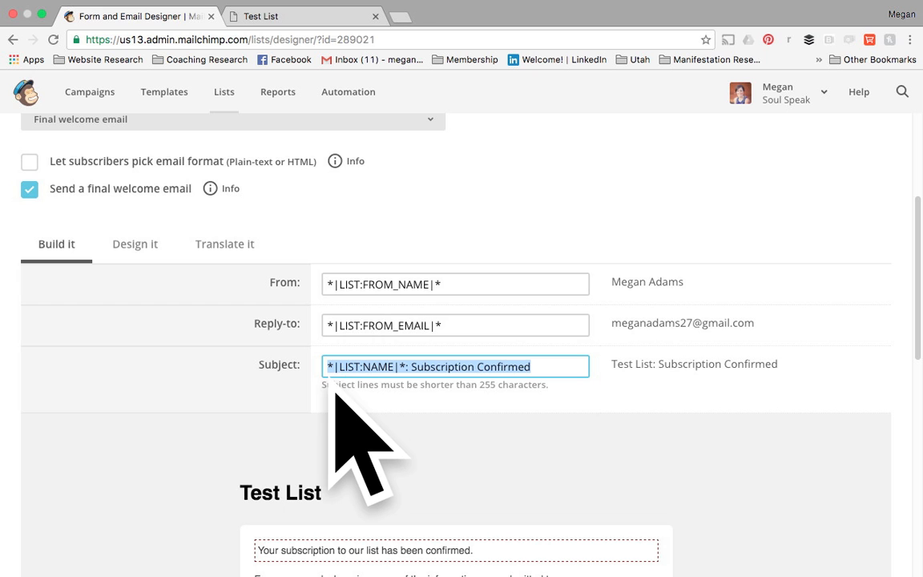
type("Thank-you! Free goodi")
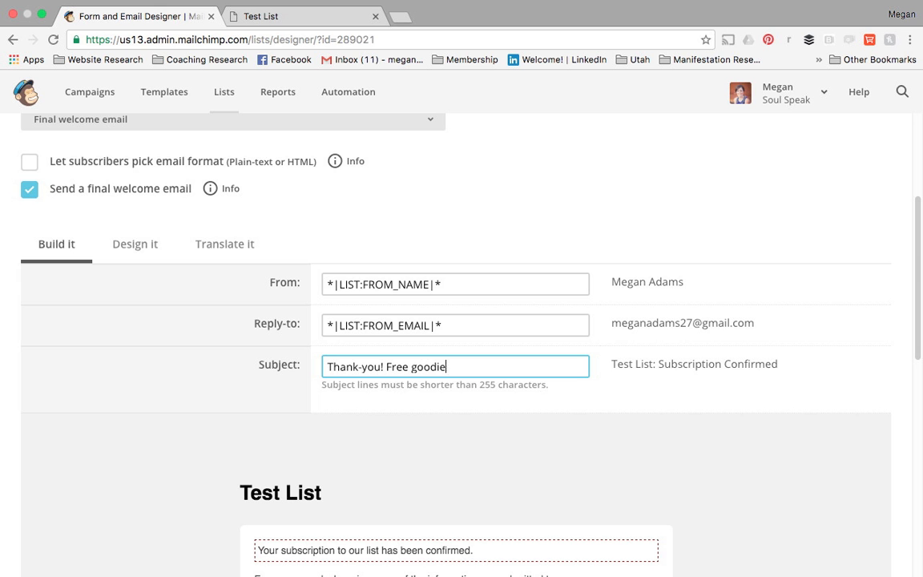
type("e")
left_click(217, 383)
Try adding the line "Download your free guide here: link" to the welcome email's body, and close the content editor without saving.
scroll(215, 383, "down", 5)
scroll(212, 382, "down", 1)
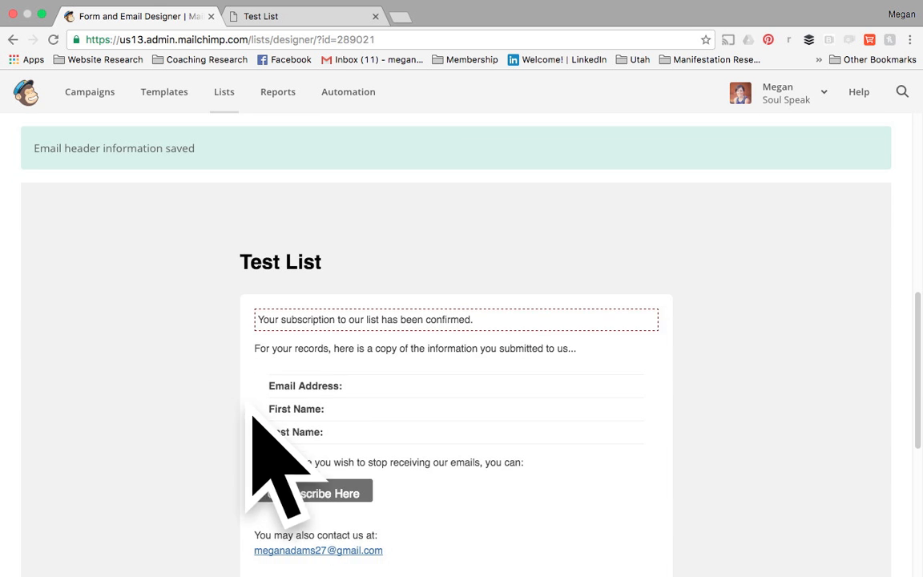
left_click(315, 321)
left_click(383, 299)
key("Return")
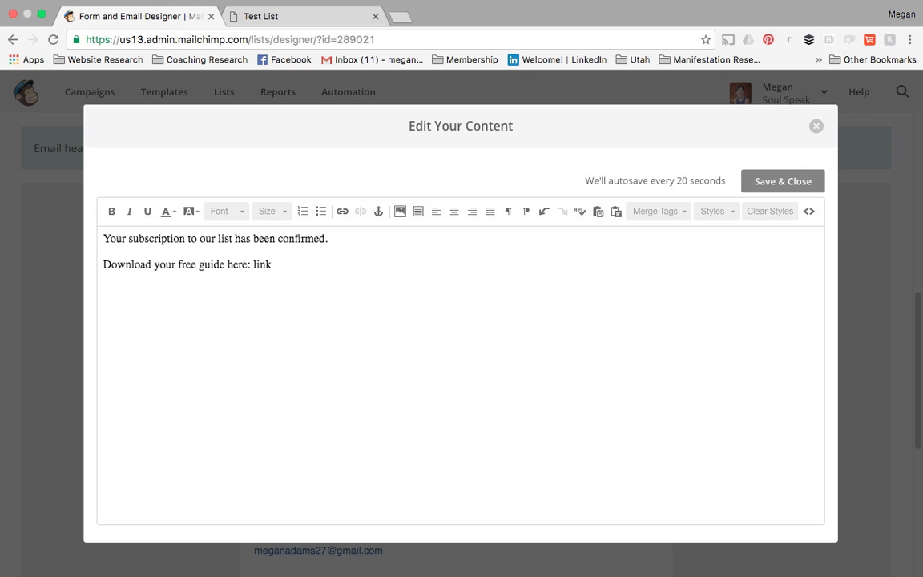
left_click(816, 126)
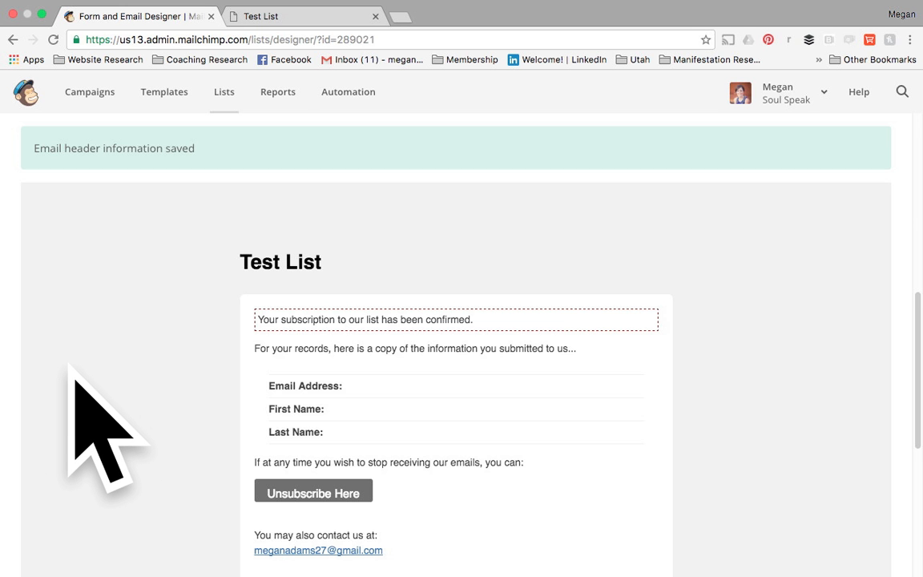
Return to Test List's signup form types and open the Embedded forms page.
scroll(69, 366, "up", 1)
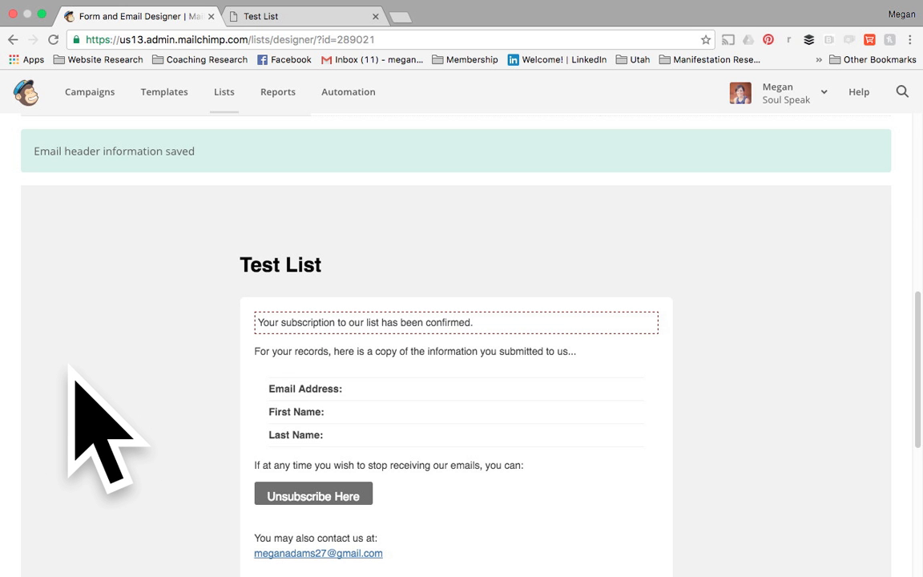
scroll(74, 381, "up", 10)
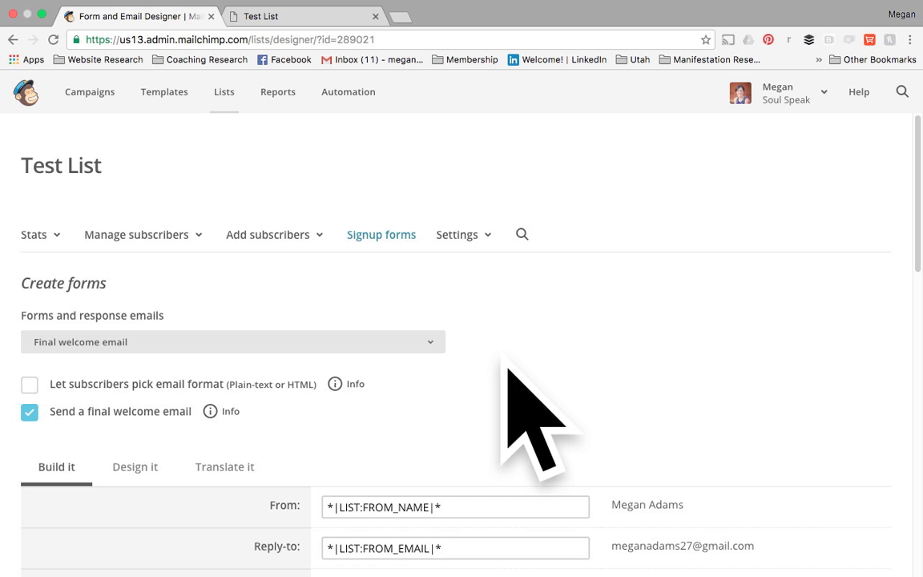
scroll(489, 377, "down", 1)
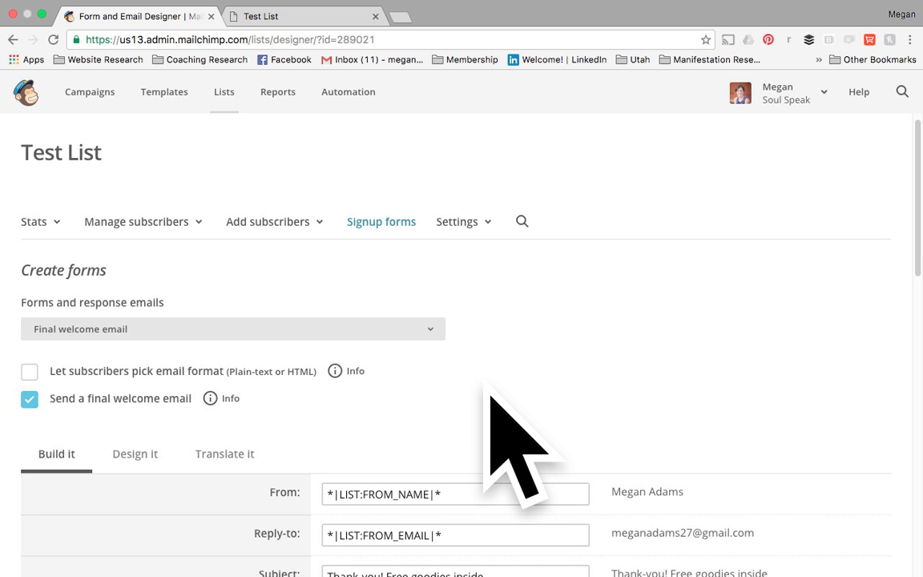
scroll(481, 368, "down", 1)
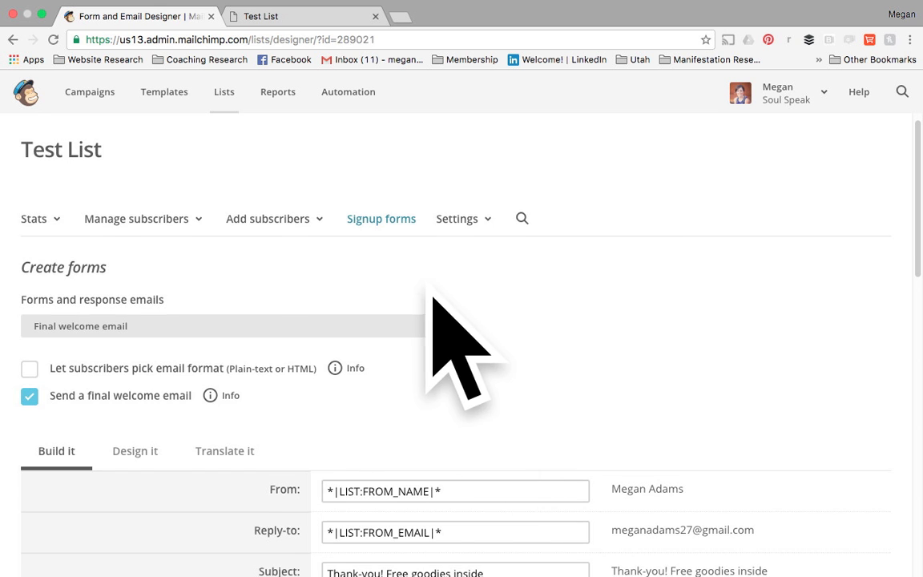
left_click(430, 328)
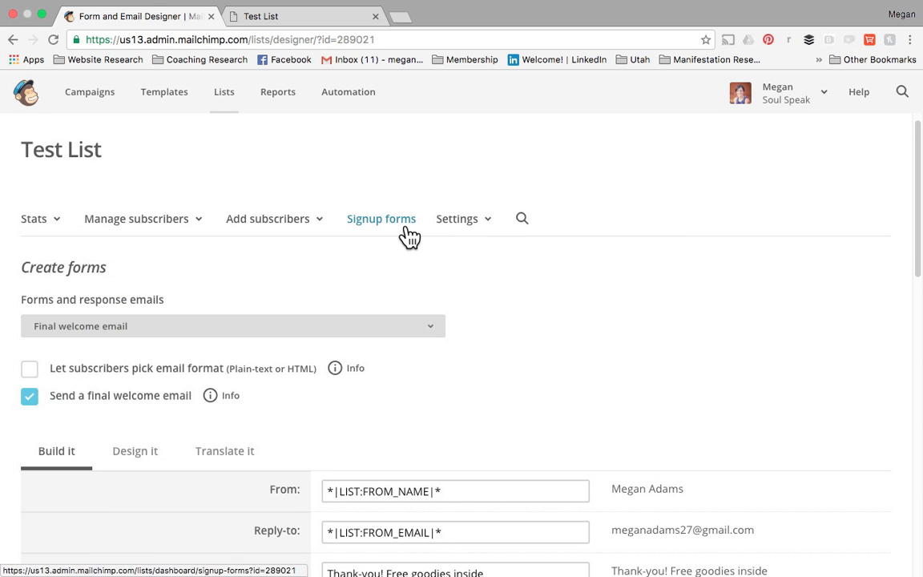
left_click(406, 229)
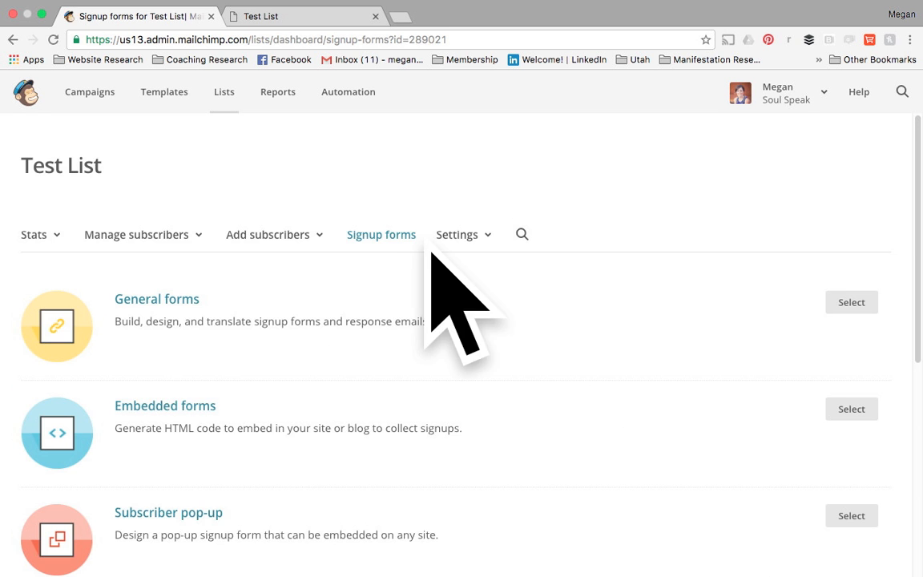
scroll(218, 353, "down", 1)
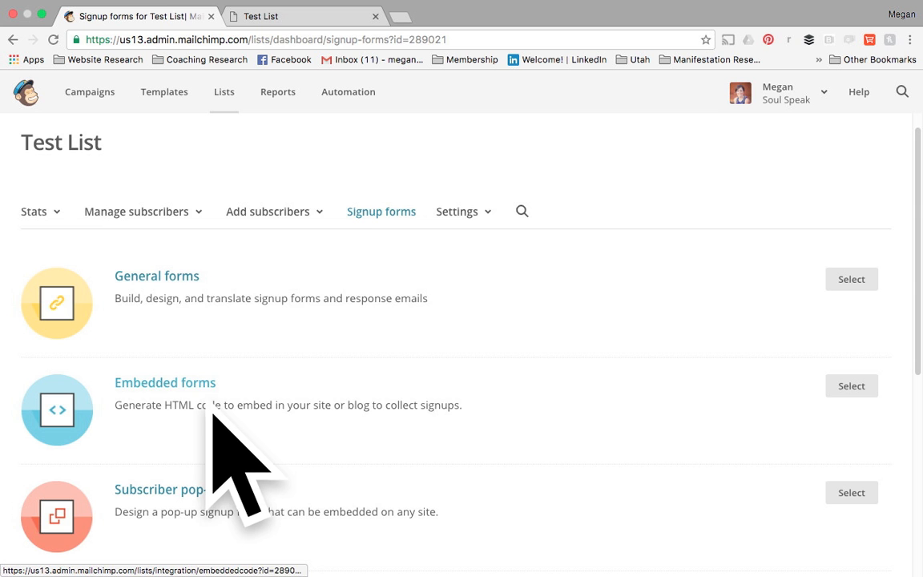
left_click(186, 390)
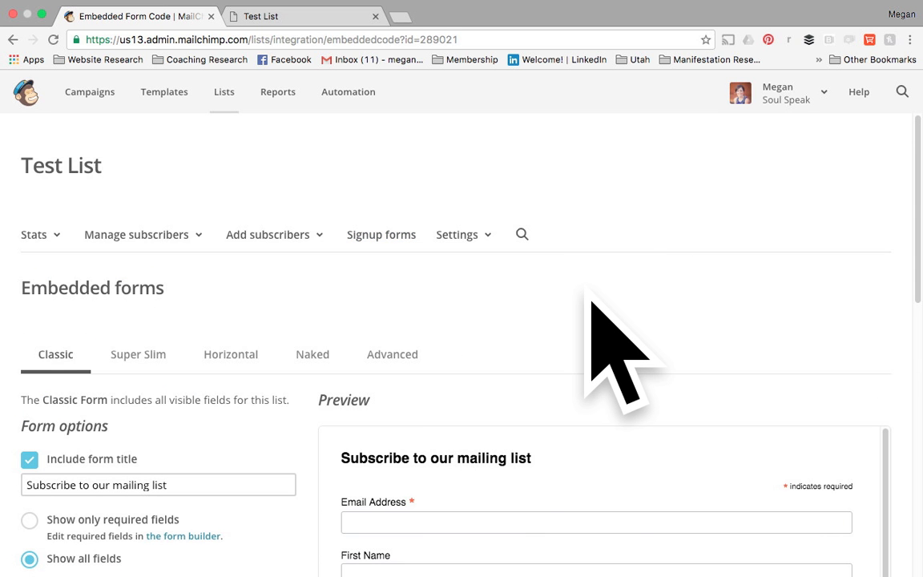
Compare the Super Slim, Horizontal, Naked and Advanced embedded form styles, and return to the Classic form.
scroll(345, 376, "down", 2)
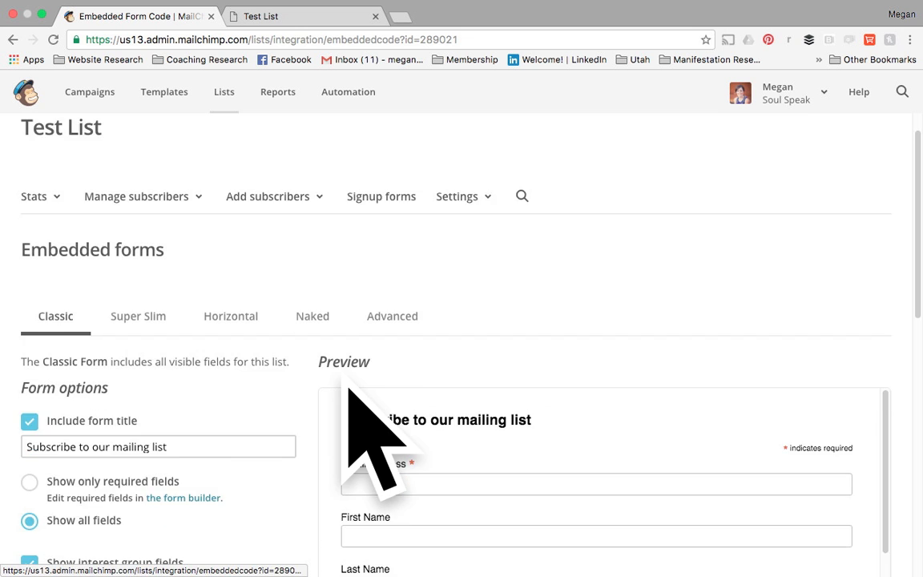
scroll(348, 388, "down", 2)
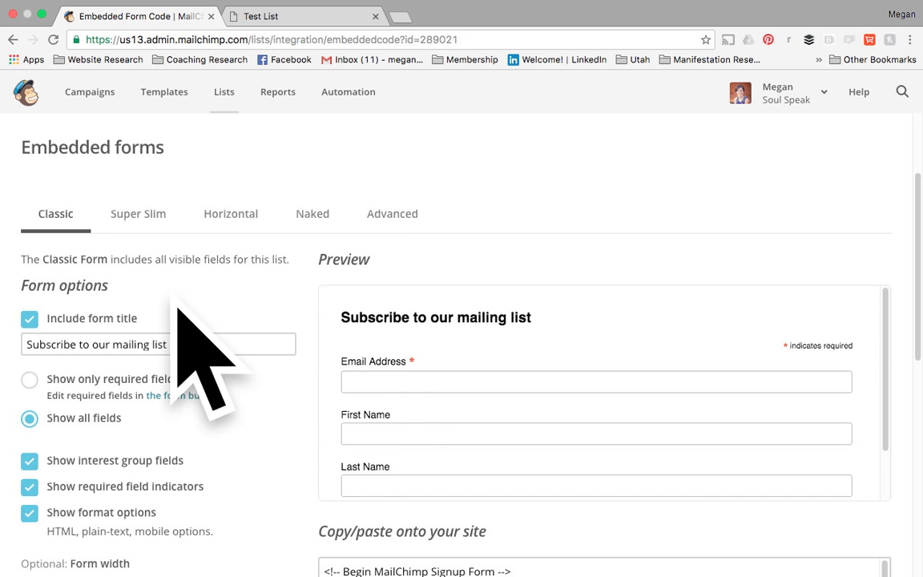
left_click(159, 233)
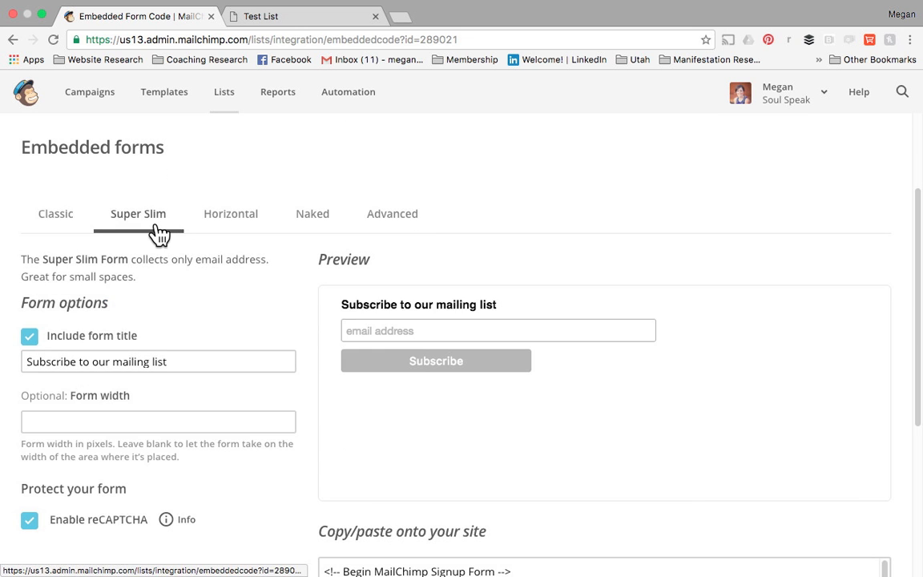
left_click(232, 231)
left_click(345, 237)
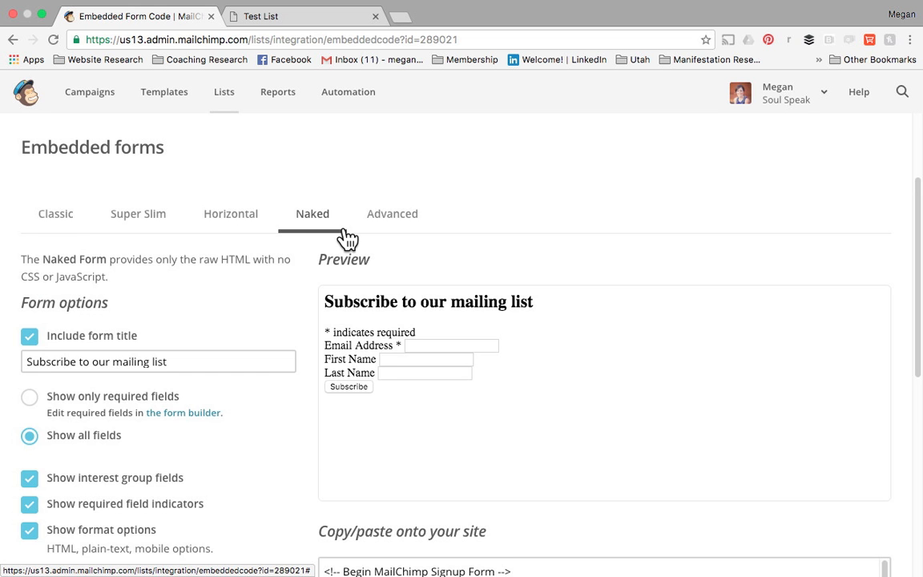
left_click(404, 234)
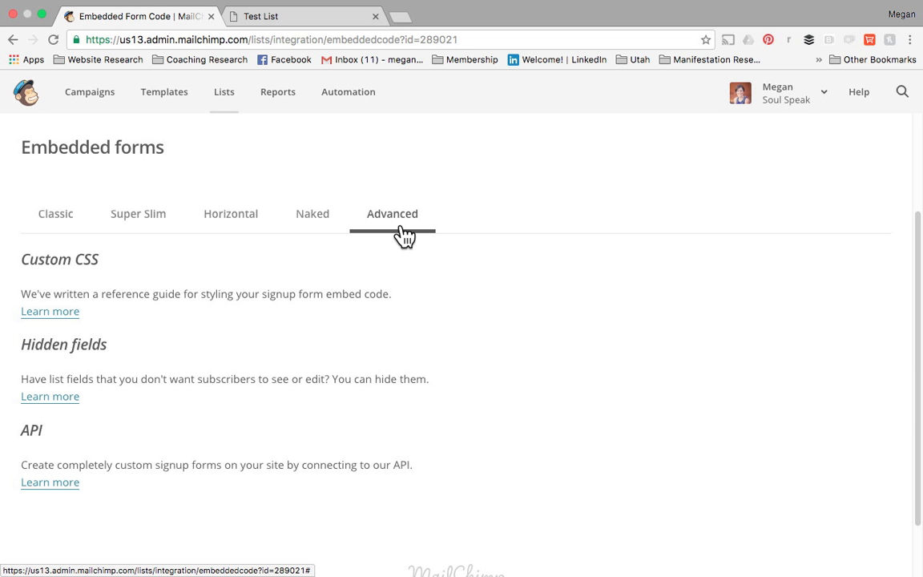
left_click(59, 227)
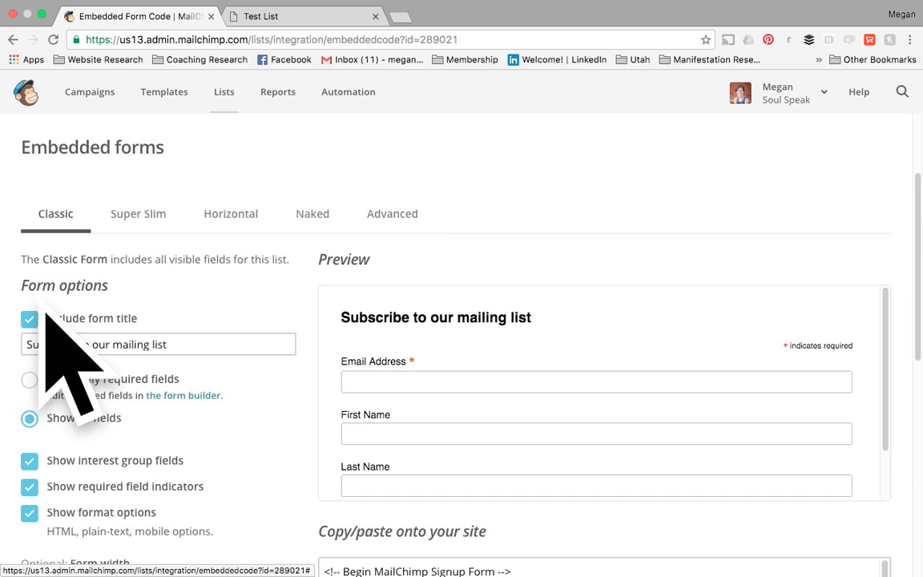
Remove the title from the Classic embedded form and limit it to required fields only.
scroll(46, 313, "down", 1)
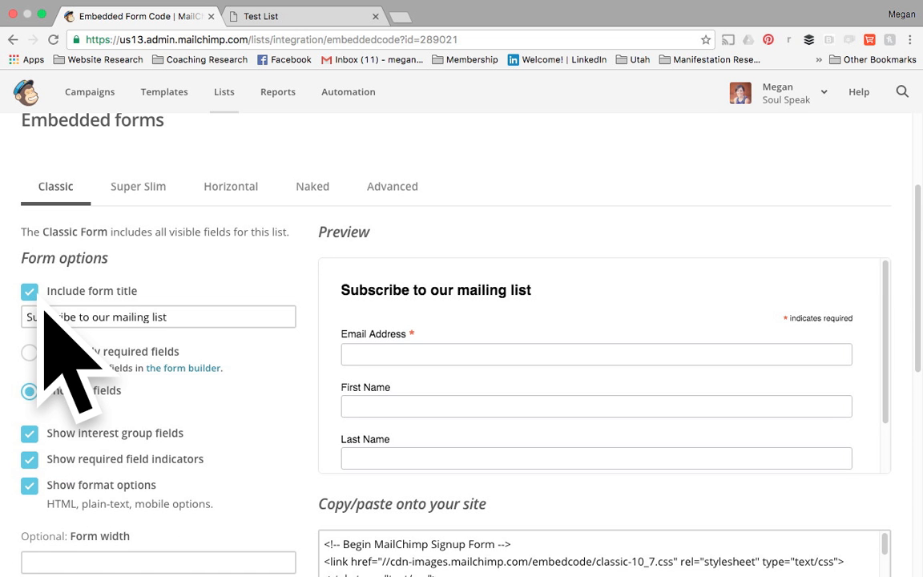
scroll(44, 312, "down", 1)
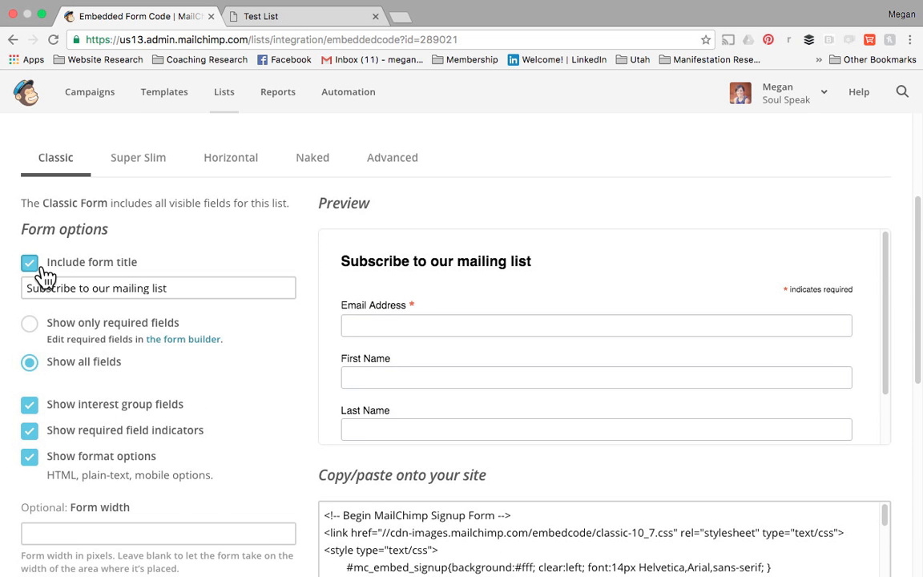
left_click(29, 263)
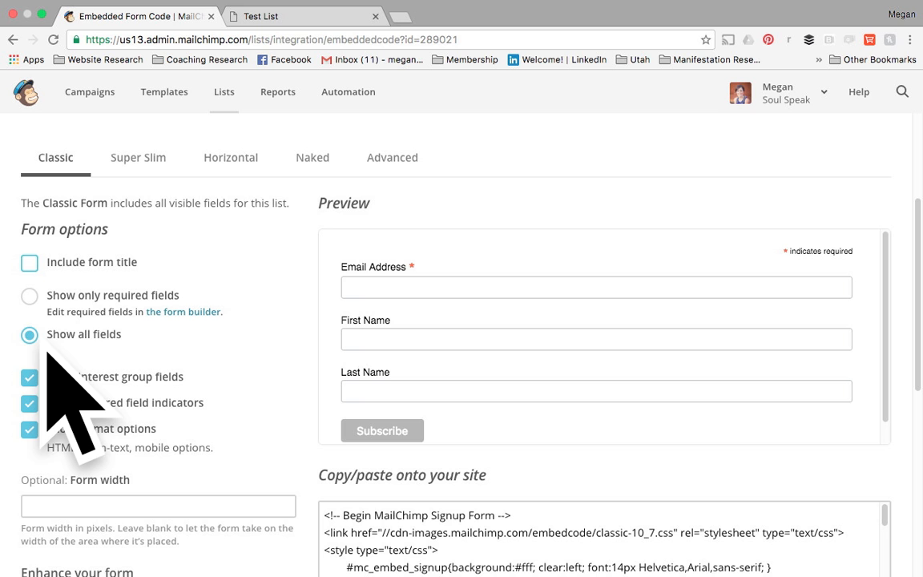
left_click(29, 296)
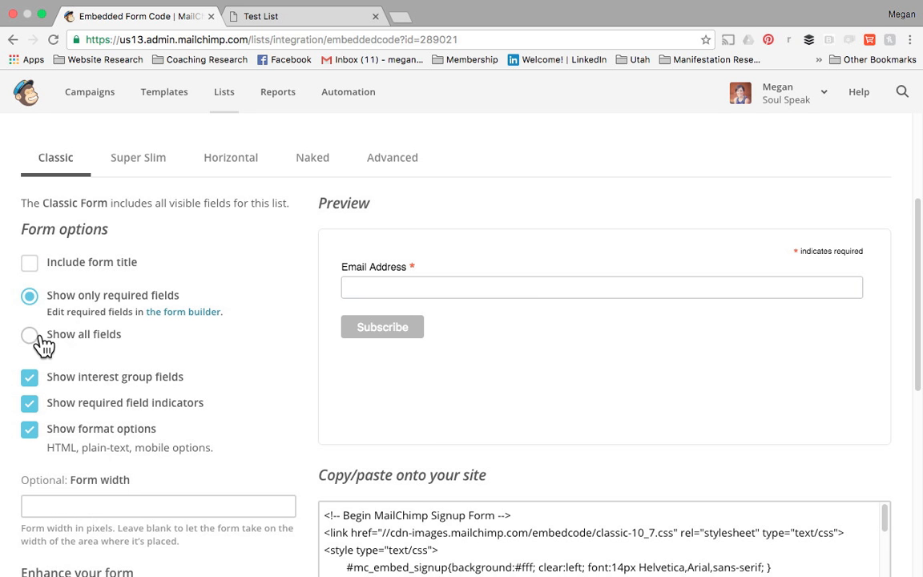
Turn off interest group fields, required field indicators and format options for the Classic embedded form.
scroll(40, 384, "down", 1)
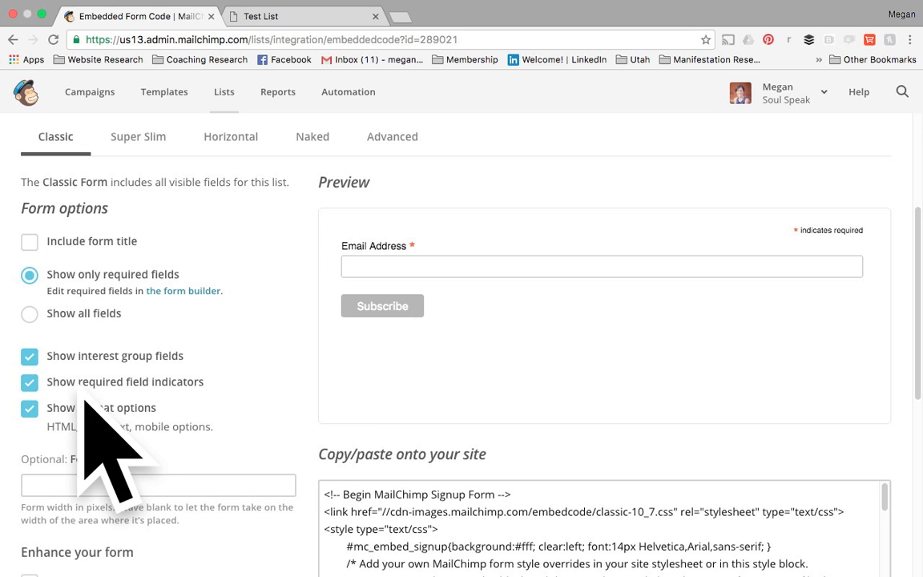
left_click(30, 357)
left_click(30, 383)
left_click(30, 410)
scroll(295, 365, "down", 2)
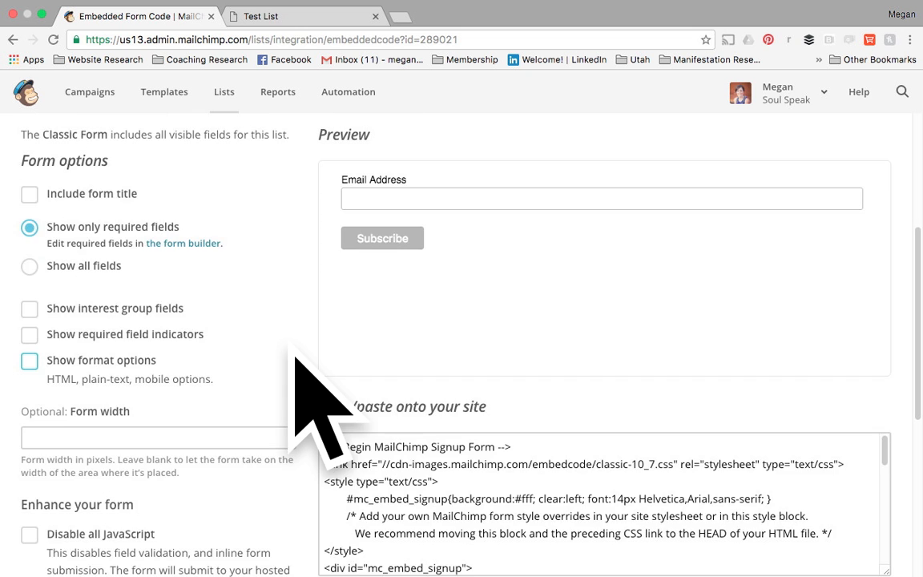
Copy the entire Classic form embed code and switch to the browser window showing the Soul Speak Marketing website.
scroll(295, 358, "down", 2)
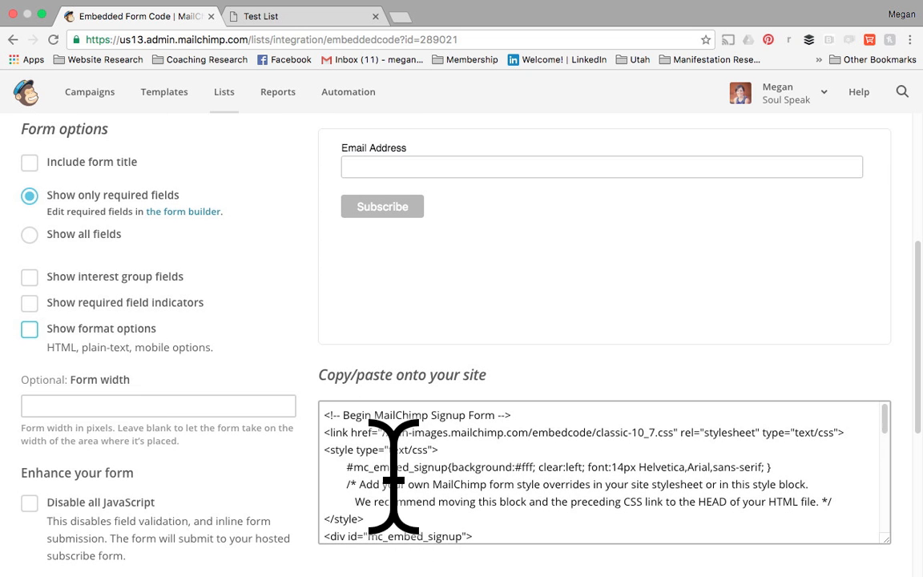
left_click(423, 513)
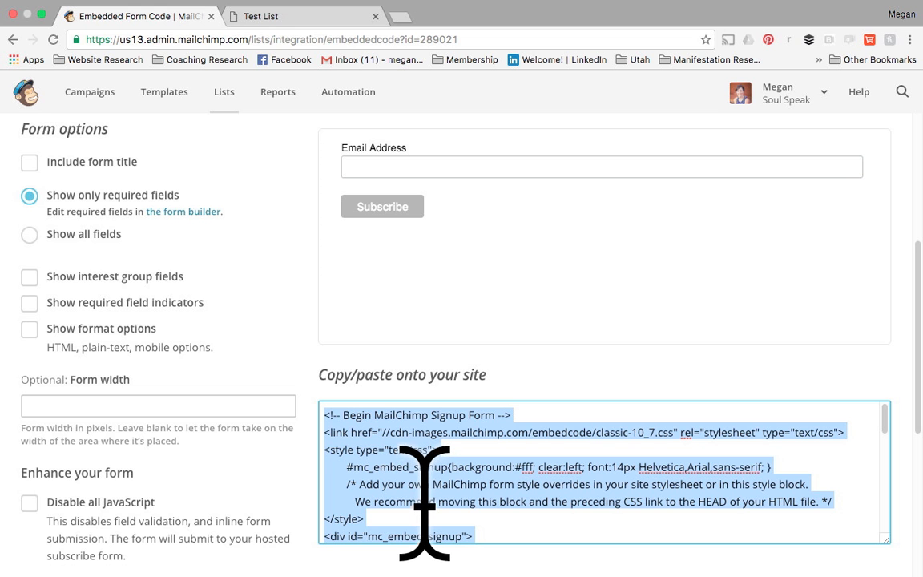
key("ctrl+Up")
left_click(245, 53)
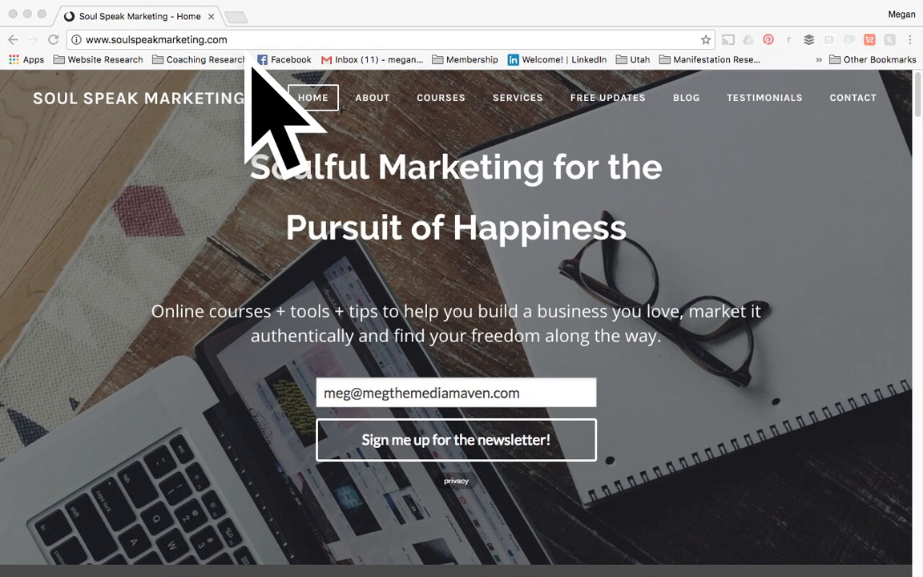
key("ctrl+Up")
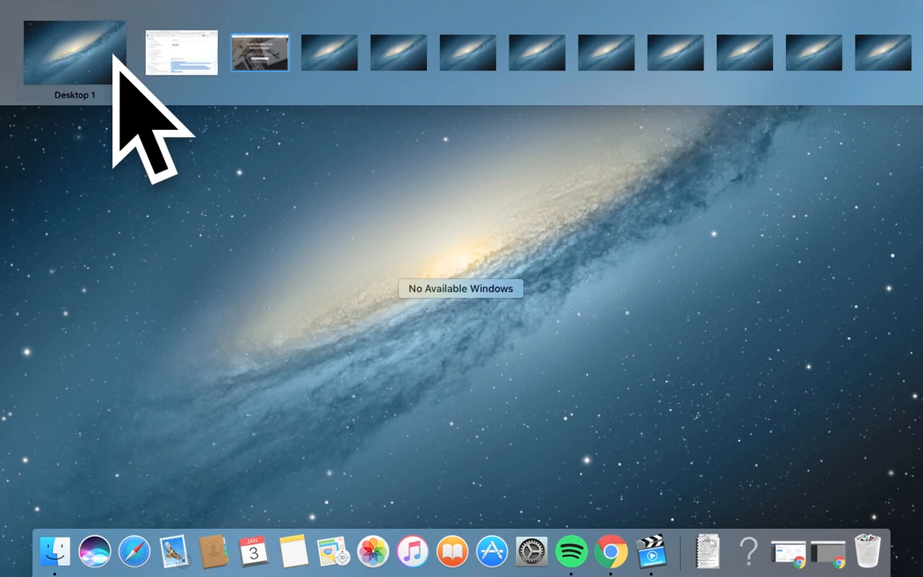
left_click(235, 64)
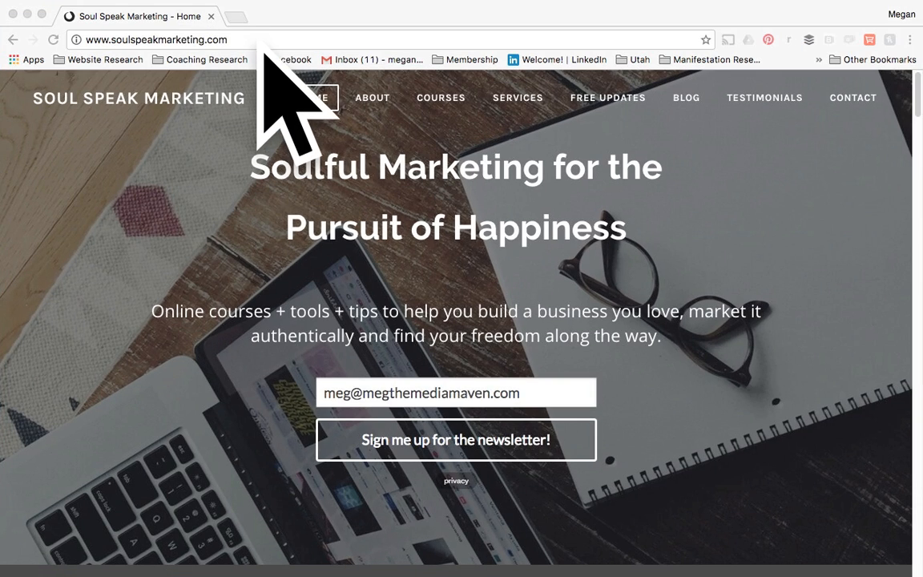
Load weebly.com in a new tab, close the website's old tab, and open Soul Speak Marketing in the site editor.
key("super+t")
type("weebly.com")
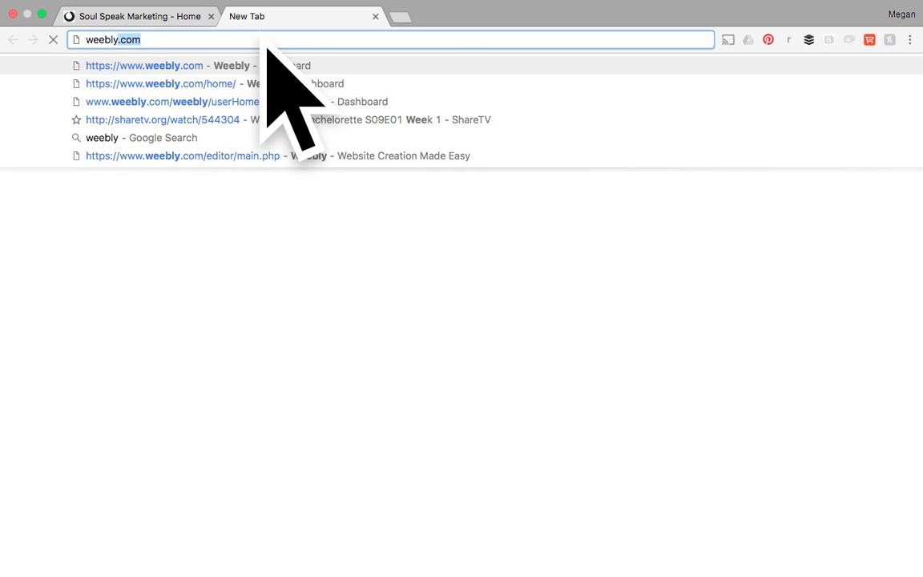
key("Return")
left_click(210, 16)
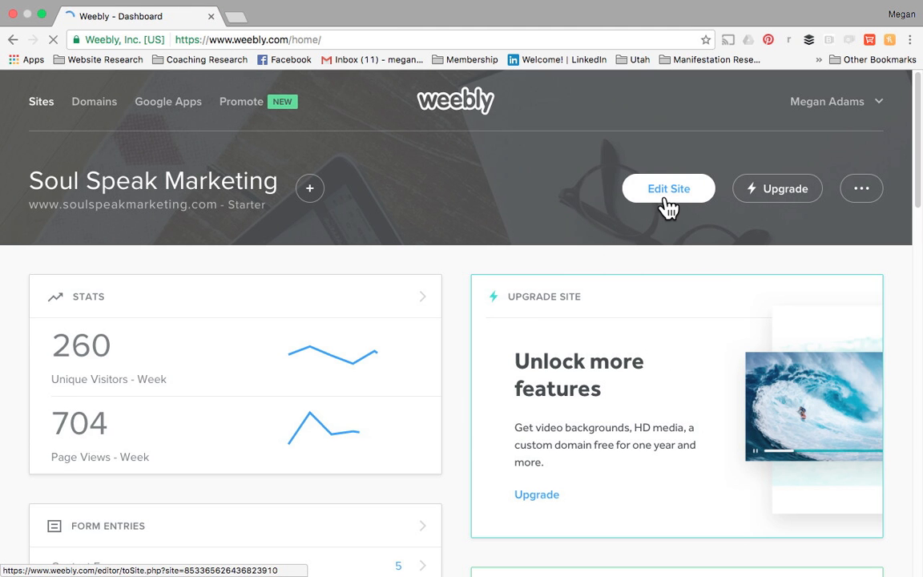
left_click(667, 192)
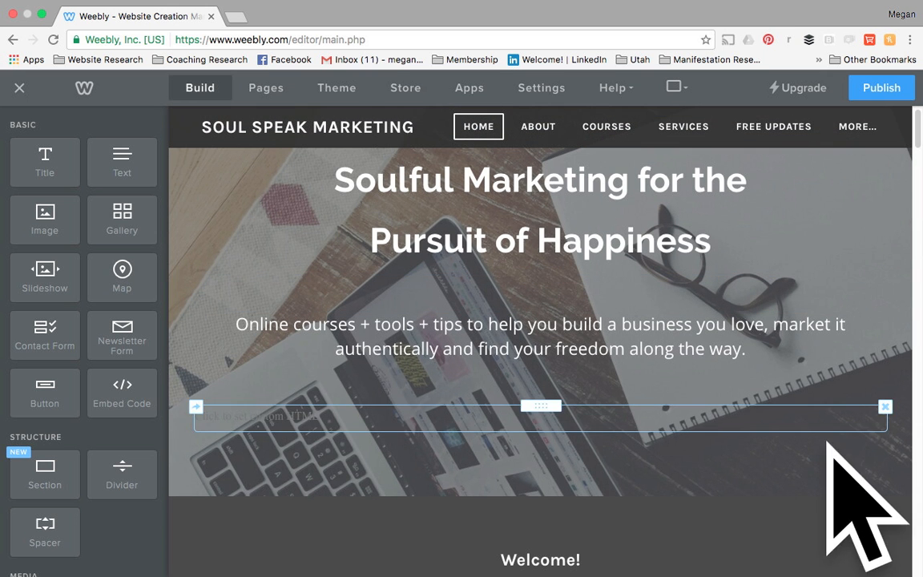
Delete the empty custom HTML element below the homepage intro text and place a new Embed Code element there.
left_click(885, 407)
left_click(872, 380)
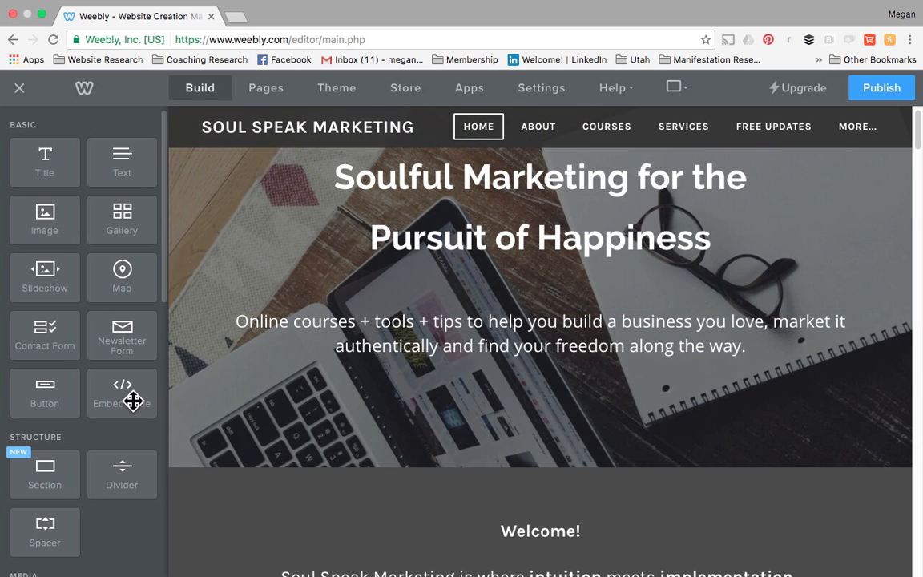
left_click_drag(132, 397, 539, 435)
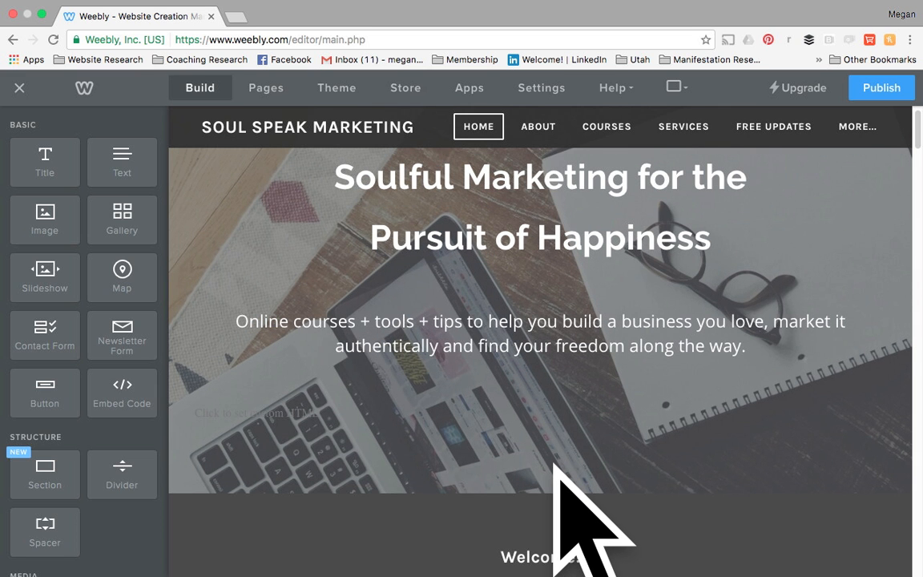
Paste the MailChimp form code into the new custom HTML element and check the rendered form on the homepage.
left_click(319, 436)
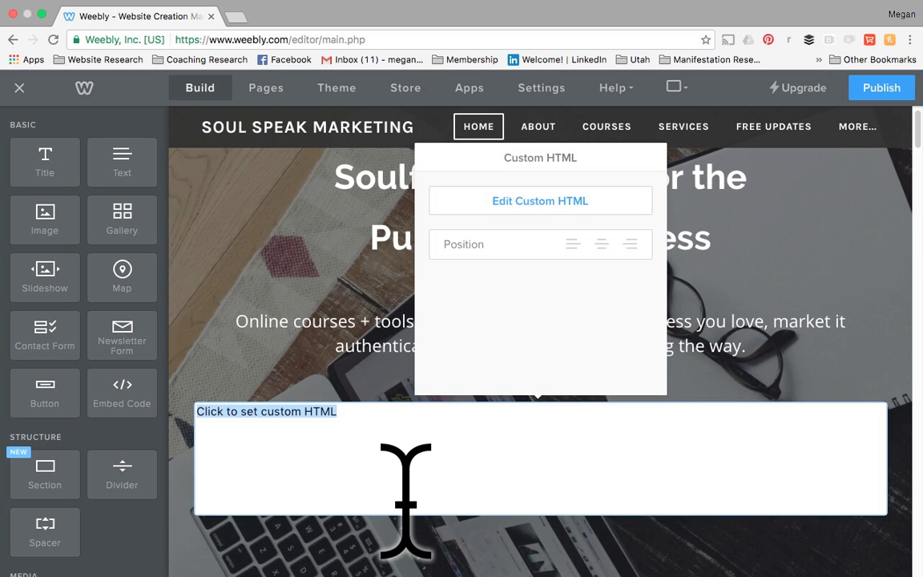
key("super+v")
scroll(429, 494, "up", 3)
scroll(434, 505, "up", 5)
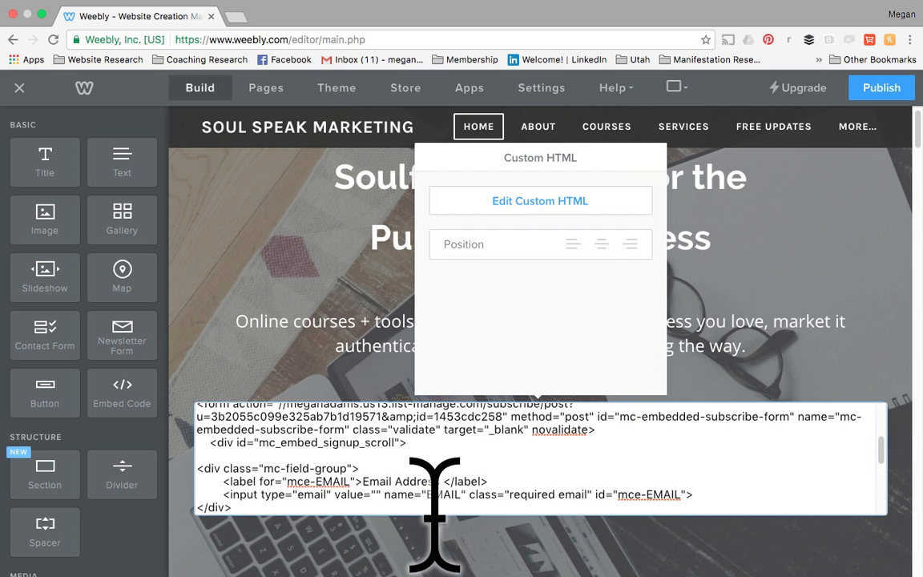
left_click(210, 512)
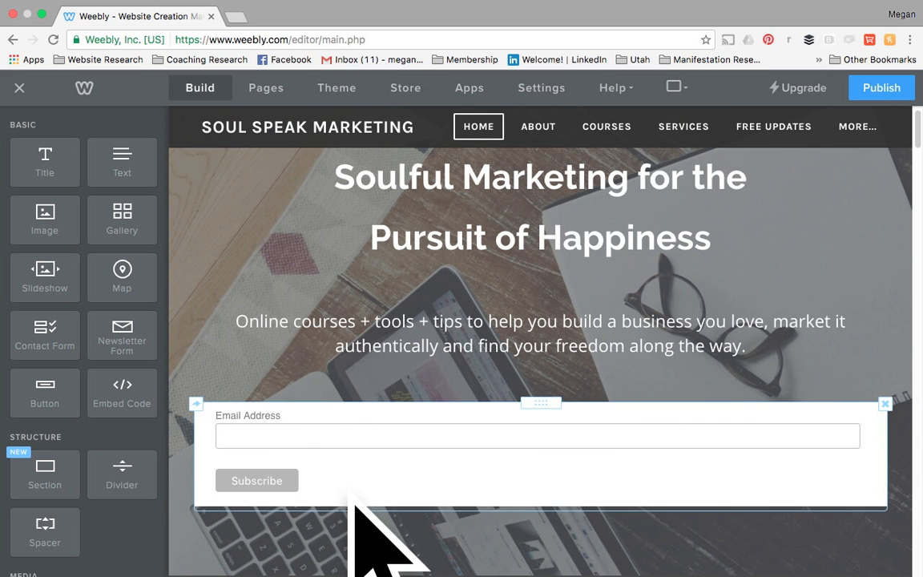
scroll(215, 356, "down", 1)
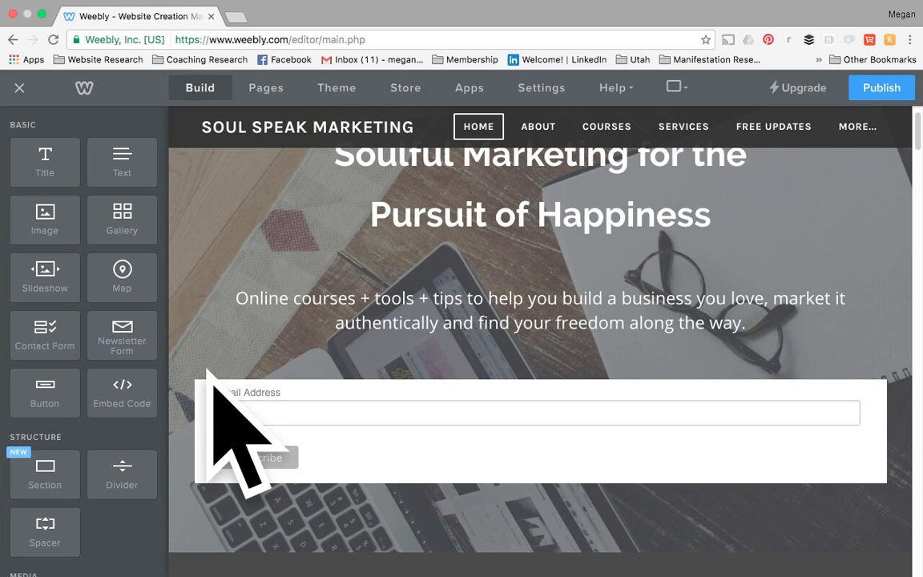
scroll(213, 385, "down", 1)
scroll(212, 385, "down", 5)
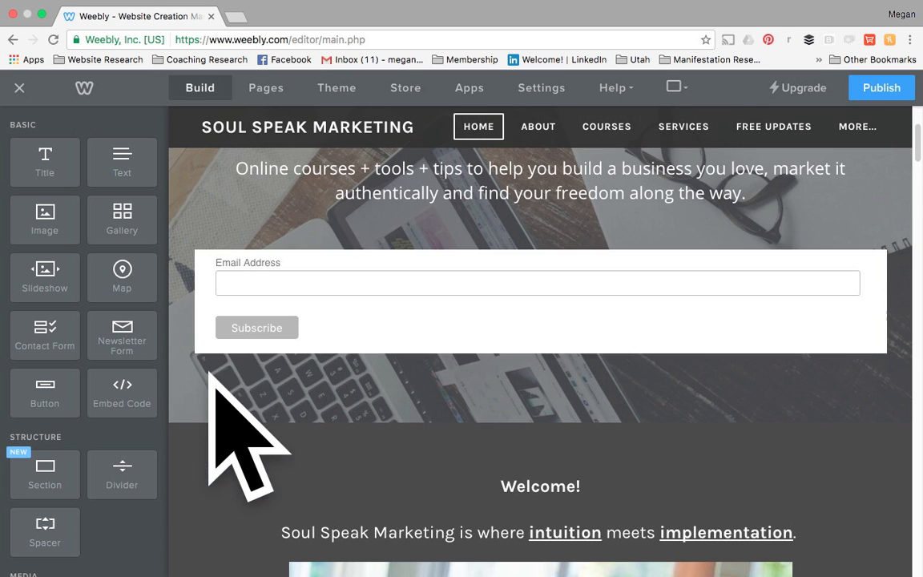
scroll(211, 365, "up", 2)
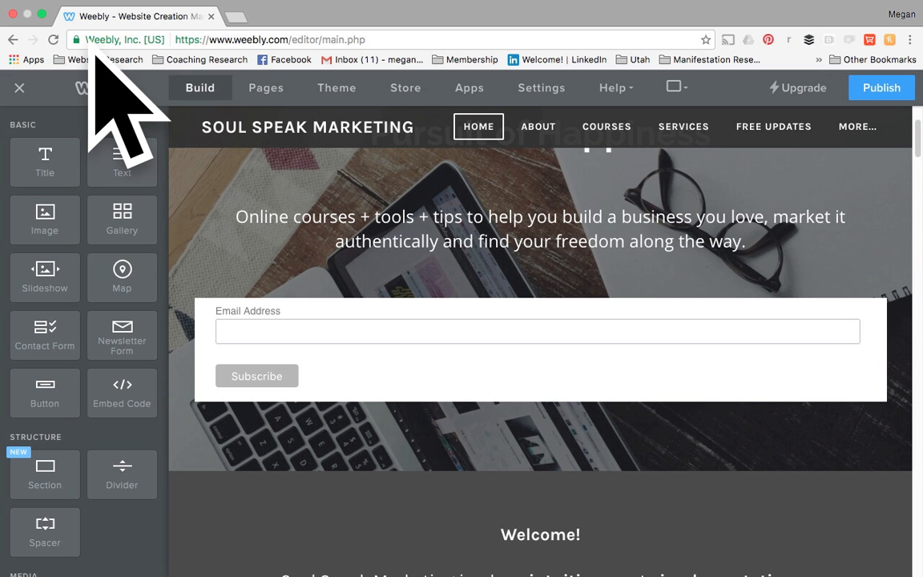
Switch to the window with the Soul Speak WordPress dashboard and open its Widgets page.
key("ctrl+Up")
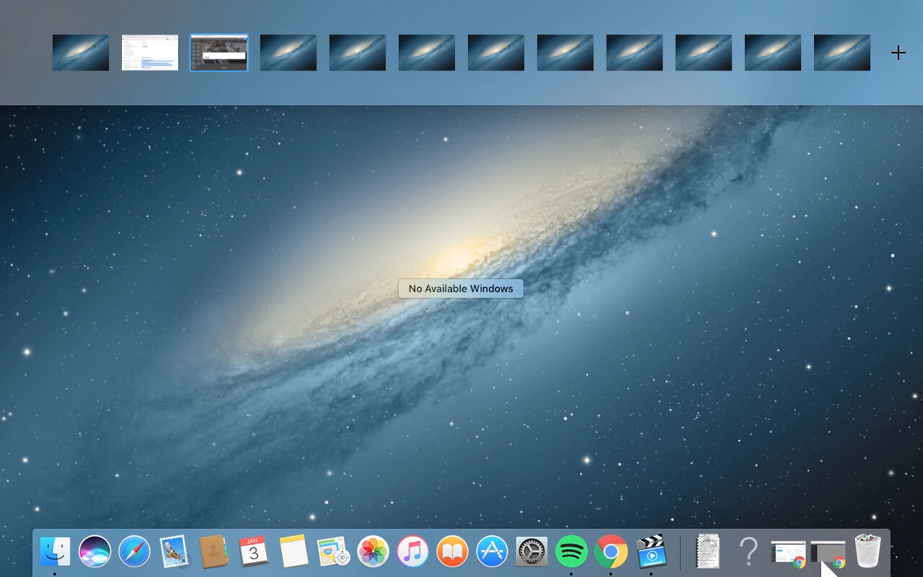
left_click(790, 553)
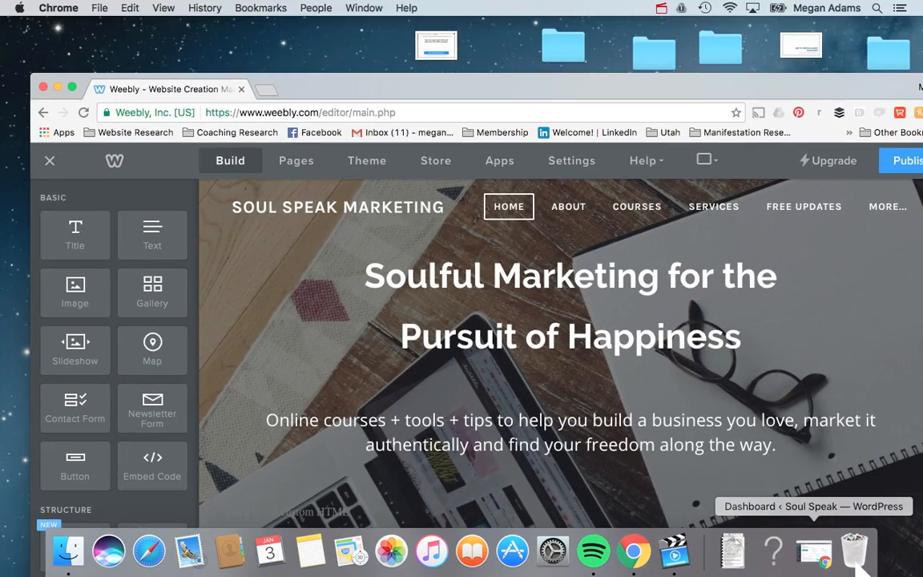
key("ctrl+Up")
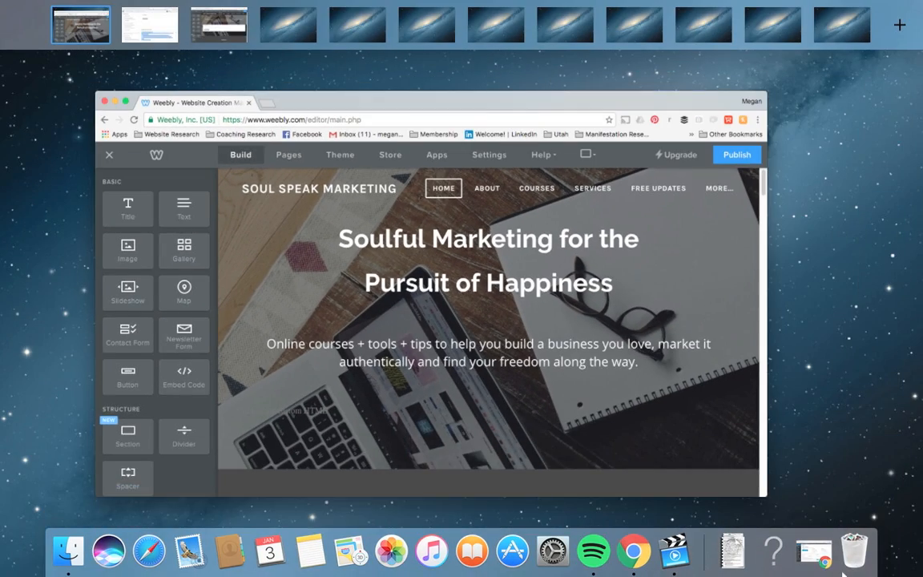
left_click(822, 558)
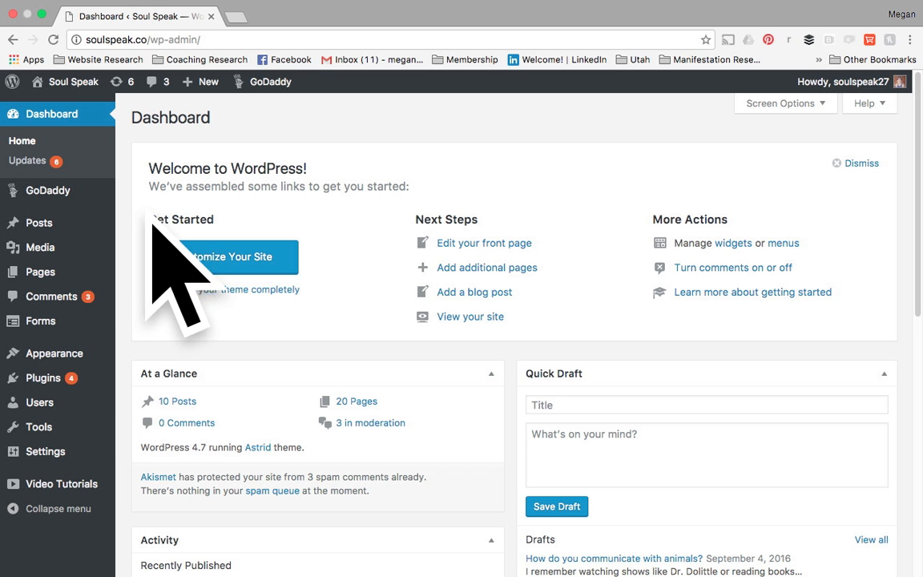
left_click(81, 385)
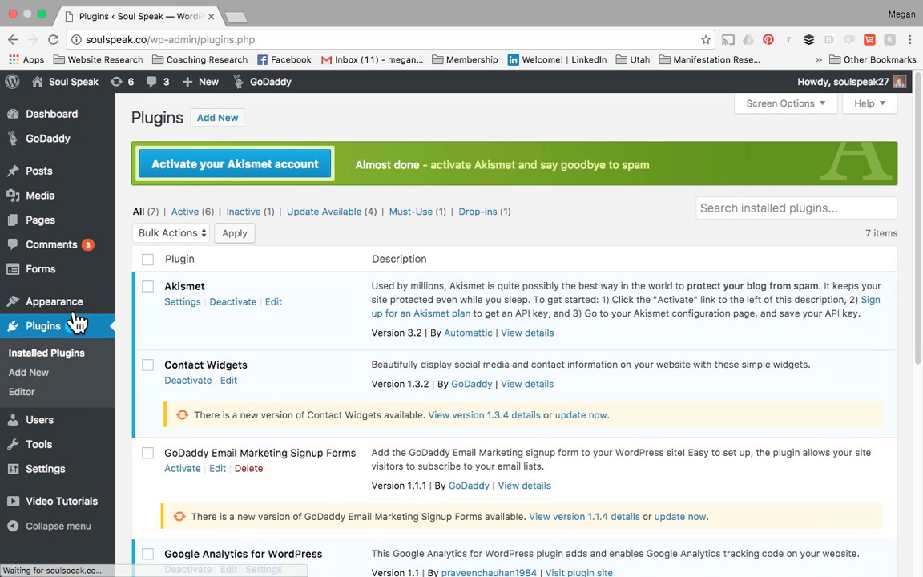
mouse_move(72, 311)
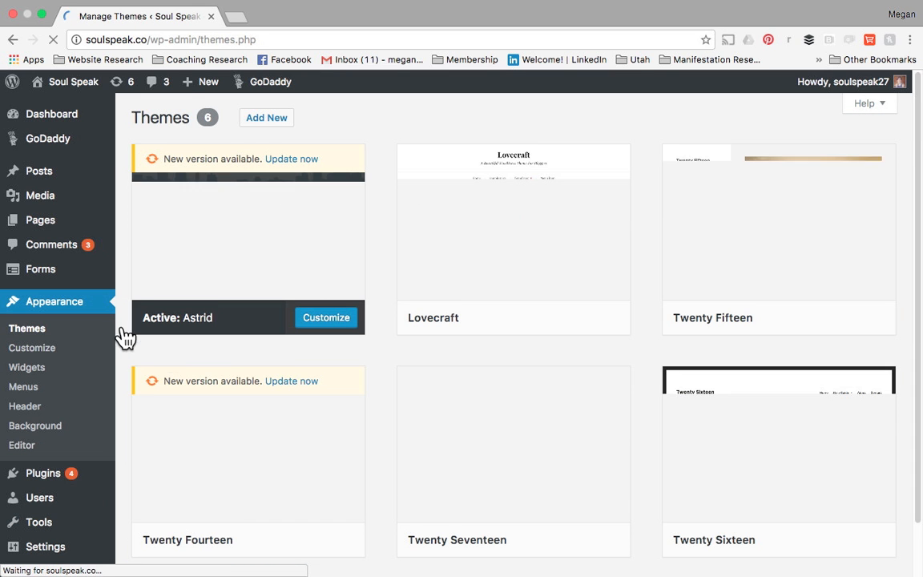
left_click(47, 374)
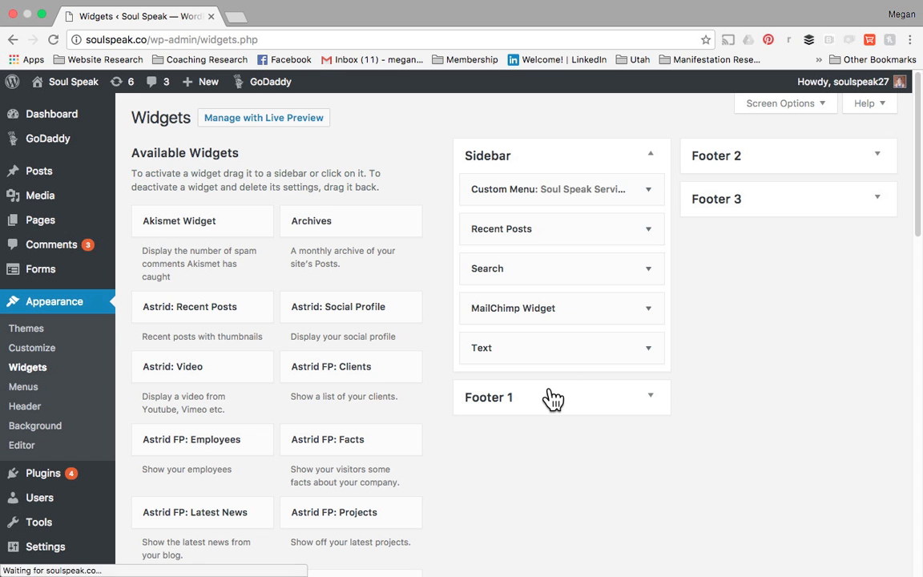
Add a Text widget to the Sidebar area, between the MailChimp Widget and the existing Text widget.
scroll(716, 356, "down", 1)
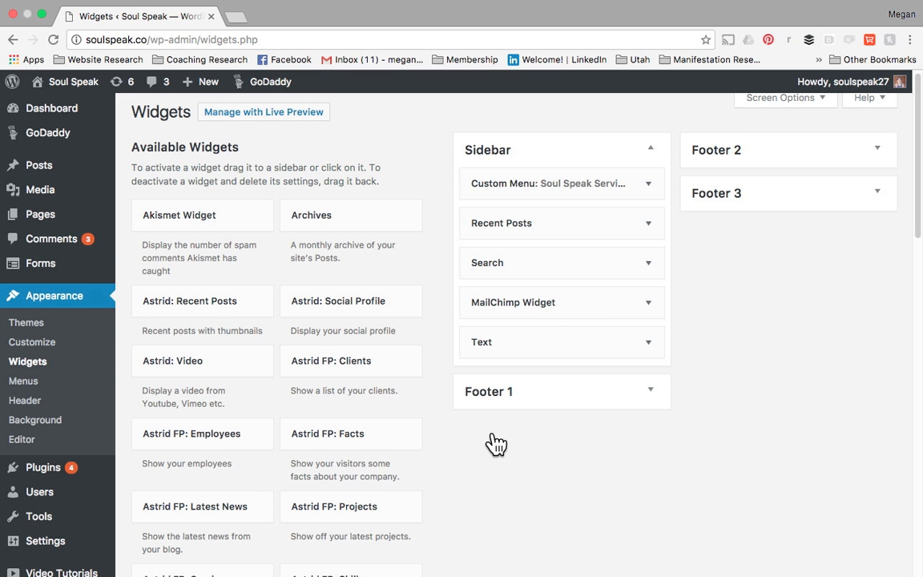
scroll(496, 444, "down", 3)
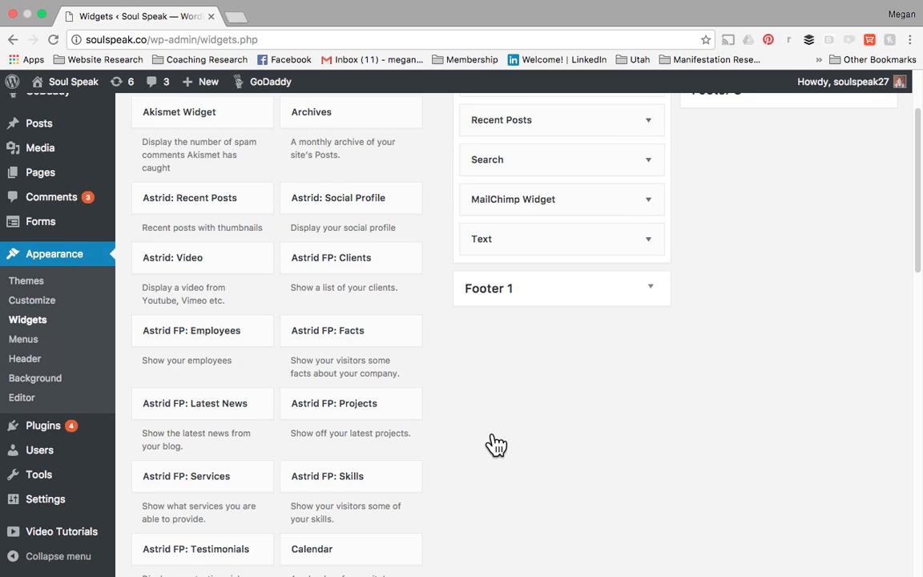
scroll(496, 445, "down", 4)
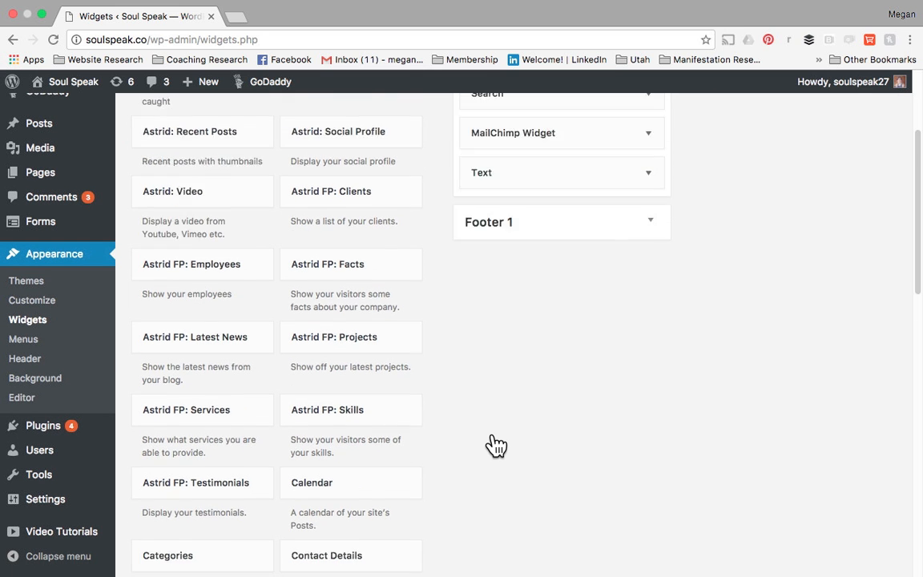
scroll(496, 445, "down", 3)
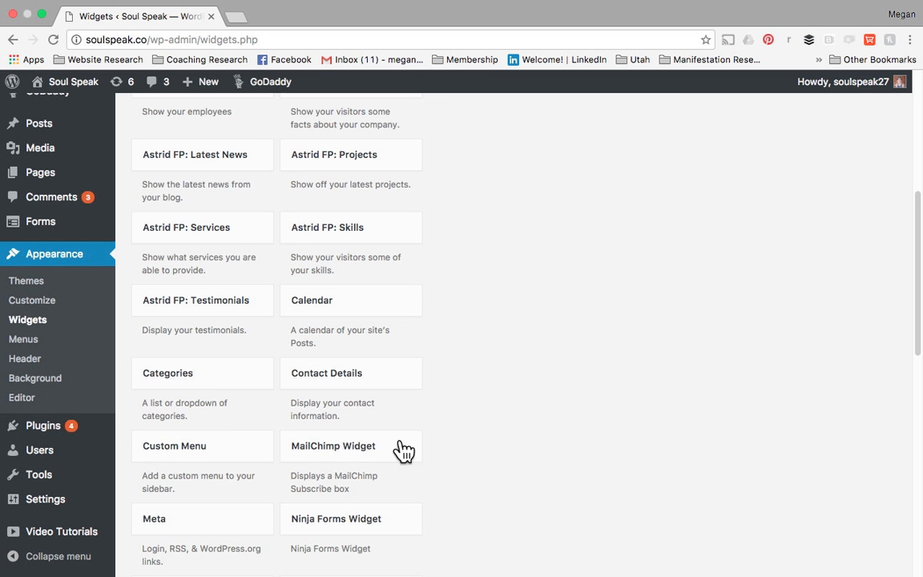
scroll(529, 423, "down", 4)
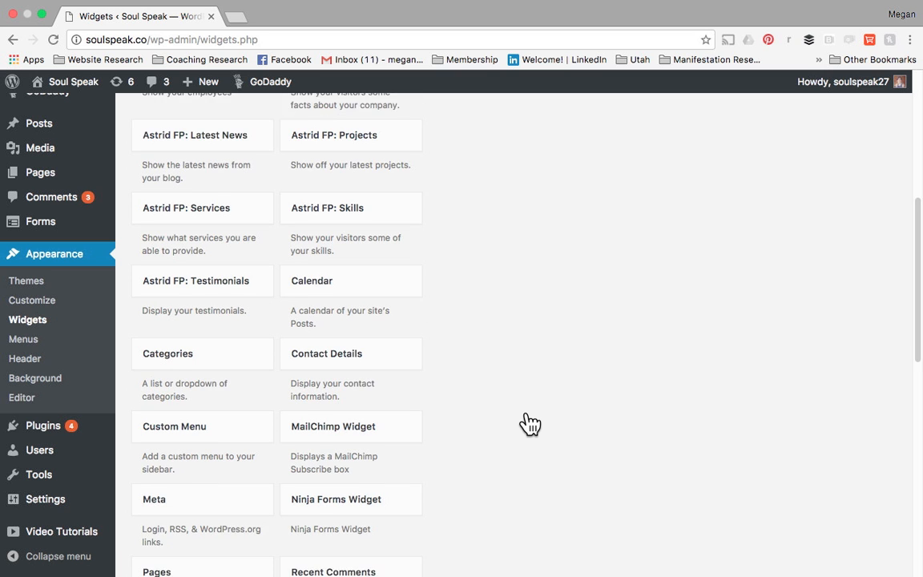
scroll(528, 423, "down", 5)
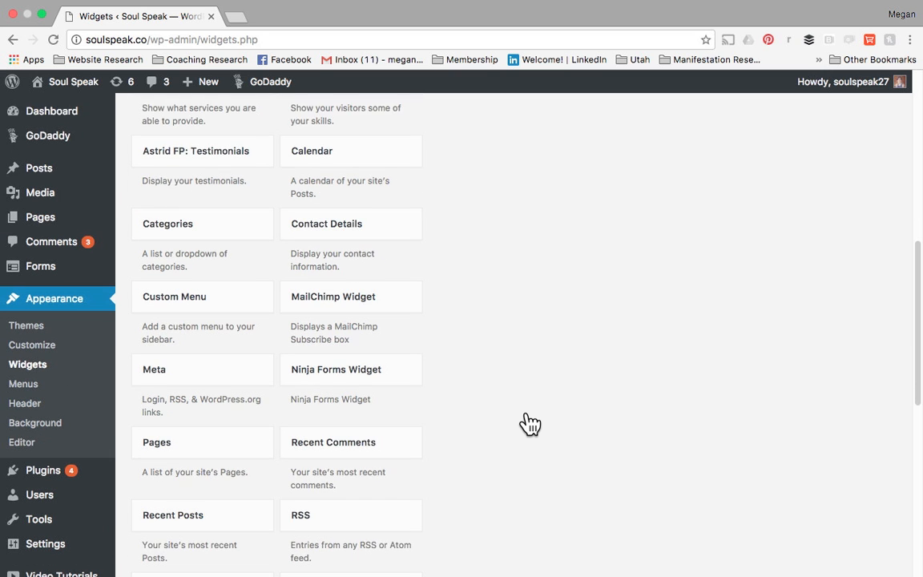
left_click_drag(354, 515, 531, 282)
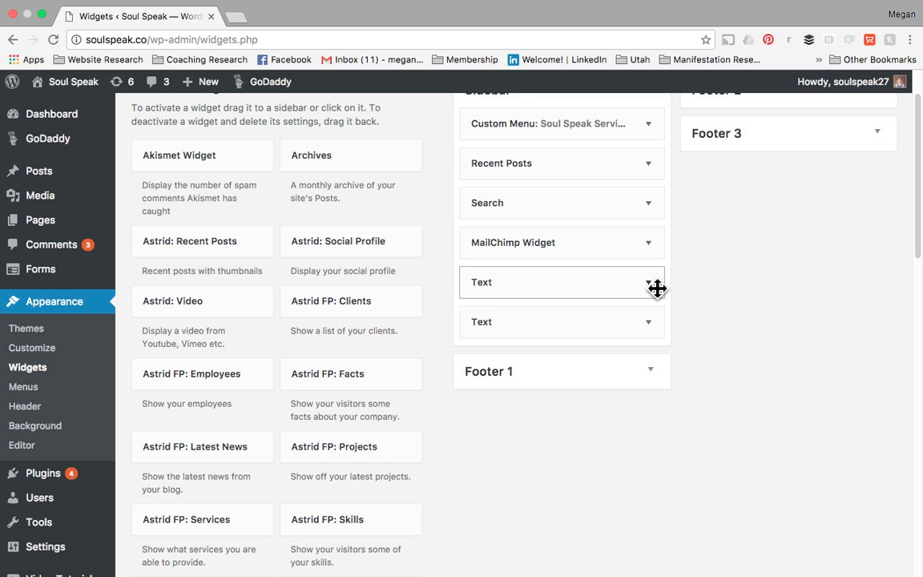
Expand the newly added Text widget and paste the MailChimp form code as its content.
left_click(656, 286)
left_click(439, 498)
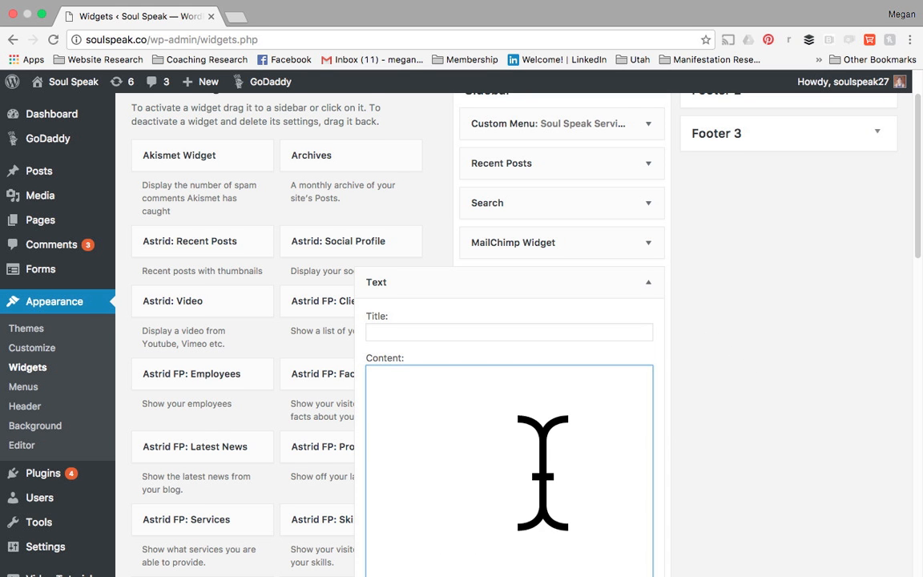
key("super+v")
scroll(758, 391, "down", 3)
Title the Text widget "Sign-up Form", save it, and open the Soul Speak site.
left_click(456, 202)
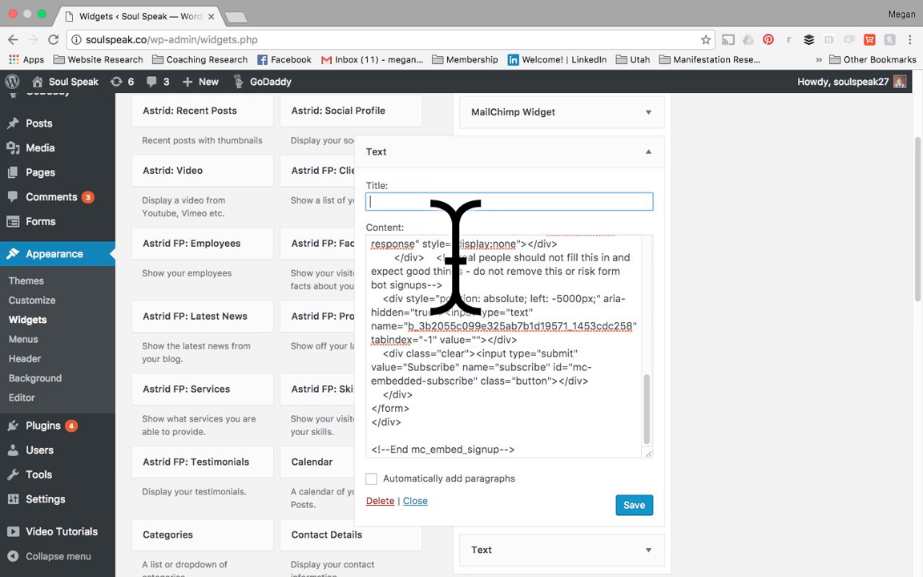
type("Sin")
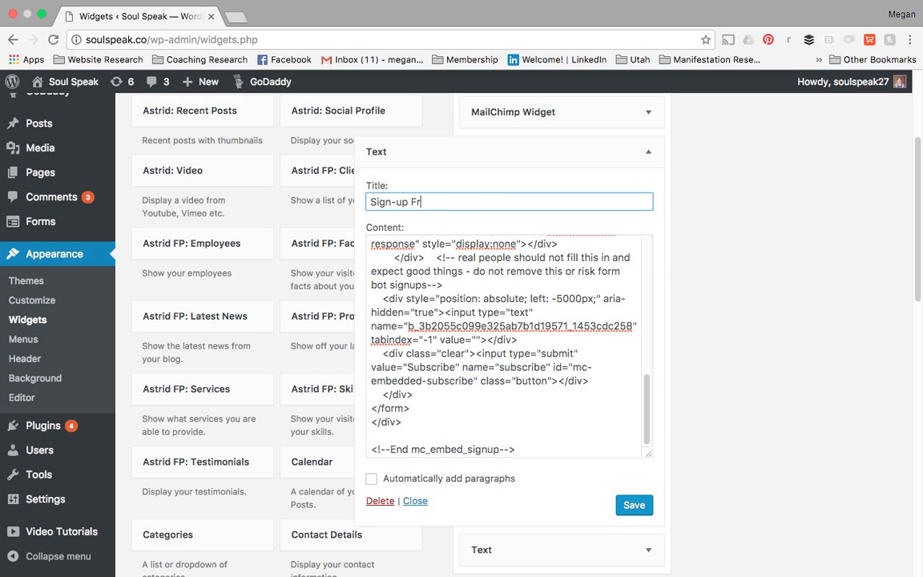
left_click(645, 511)
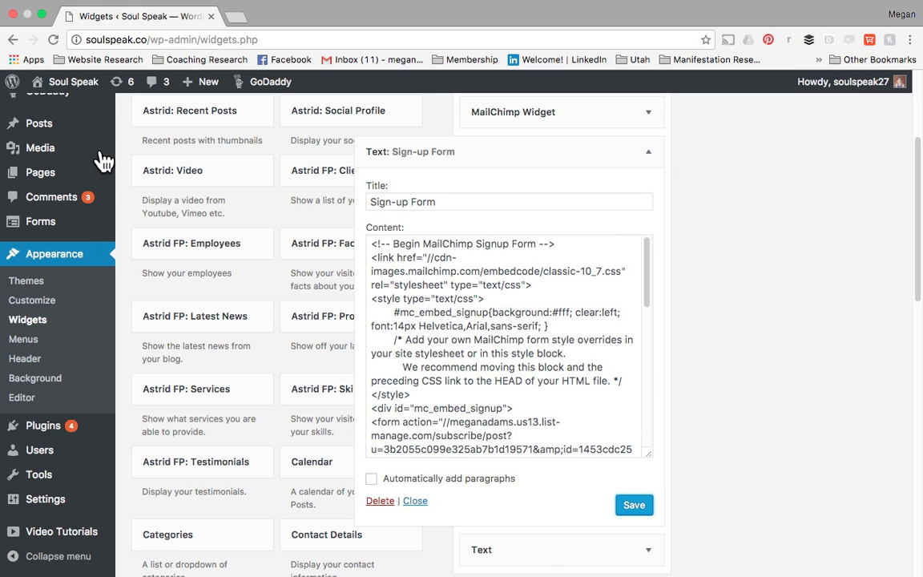
left_click(79, 91)
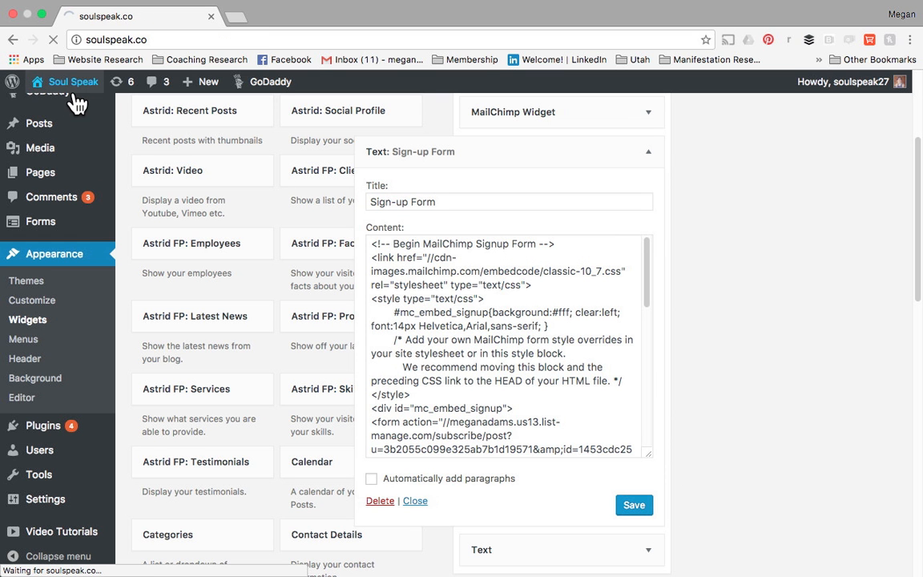
Check the embedded Sign-up Form in the Soul Speak homepage sidebar and activate its Email Address field.
scroll(617, 232, "down", 10)
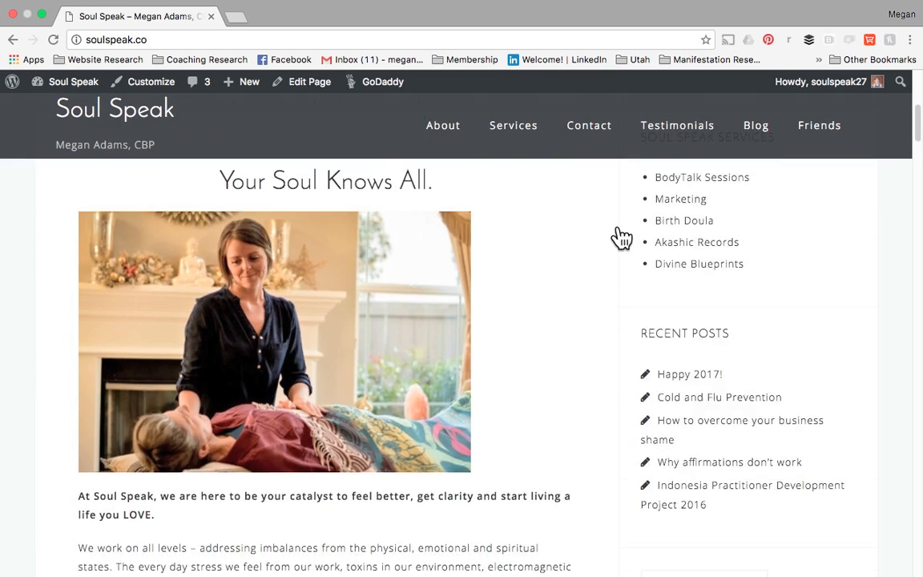
scroll(604, 273, "down", 5)
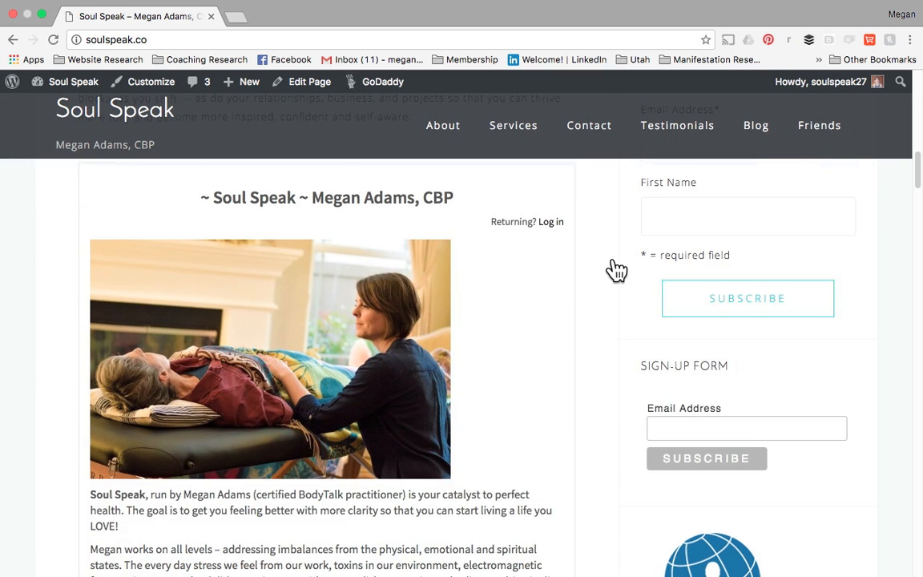
scroll(609, 321, "down", 4)
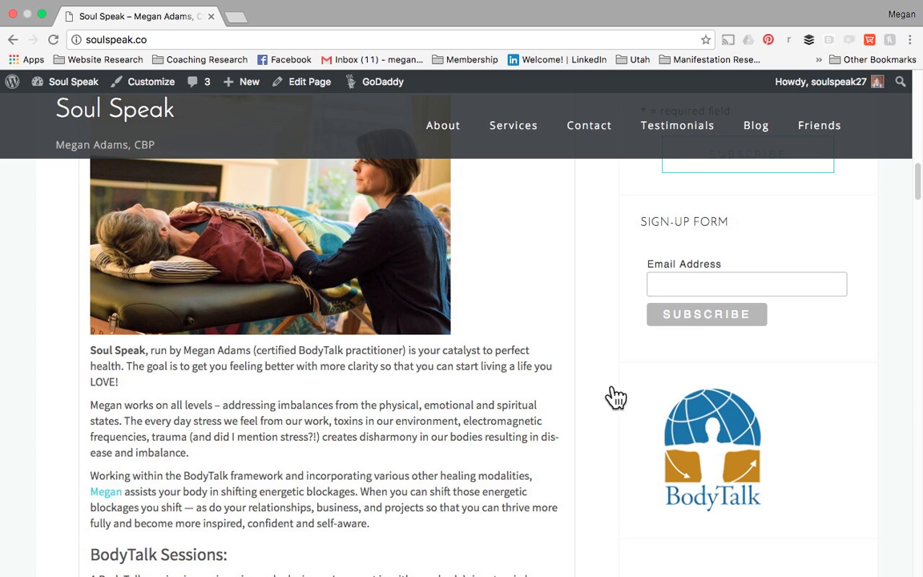
left_click(708, 289)
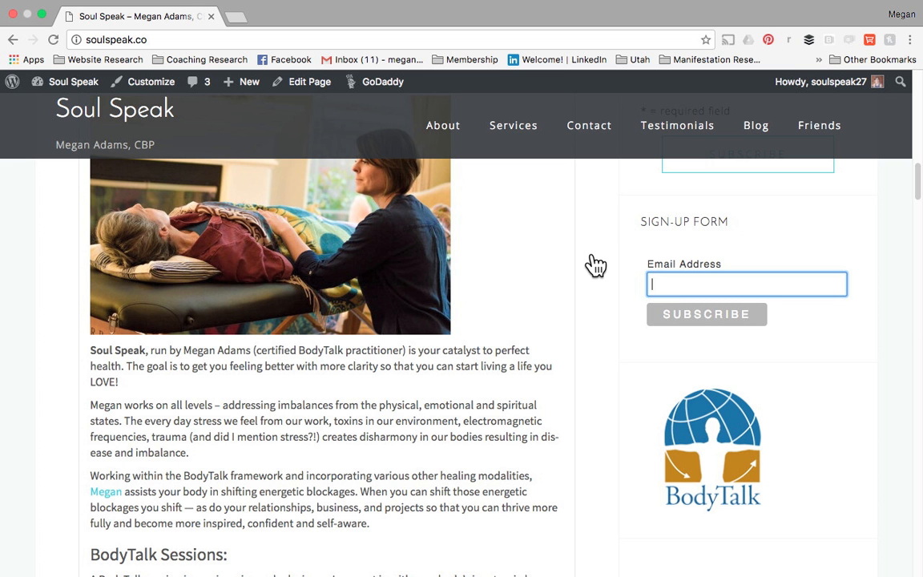
Switch to the MailChimp window and open the signup forms page for Test List.
key("ctrl+Up")
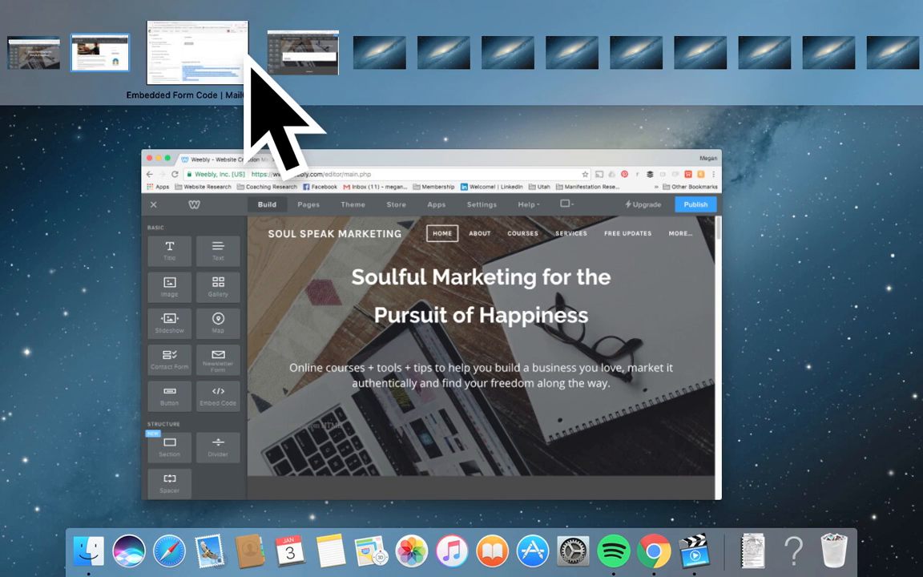
left_click(245, 51)
scroll(264, 233, "up", 5)
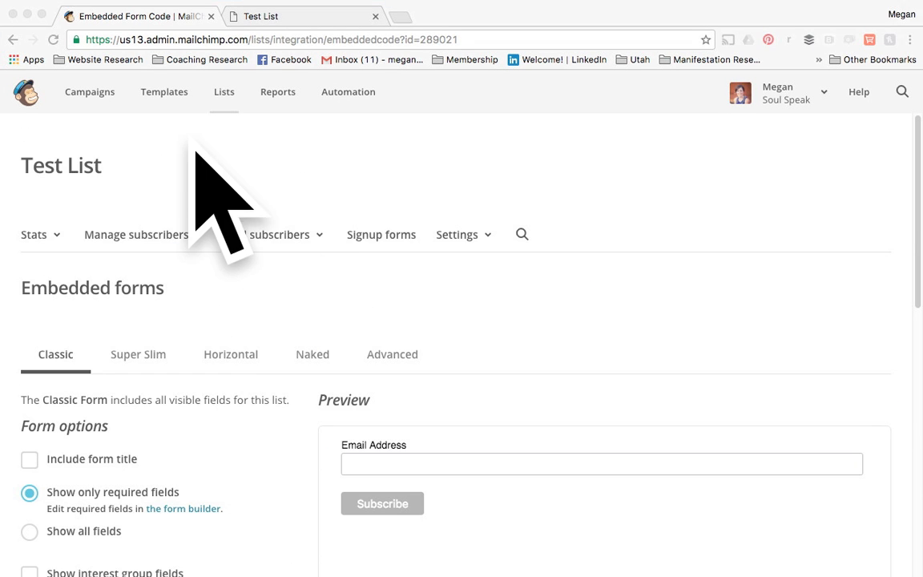
left_click(228, 95)
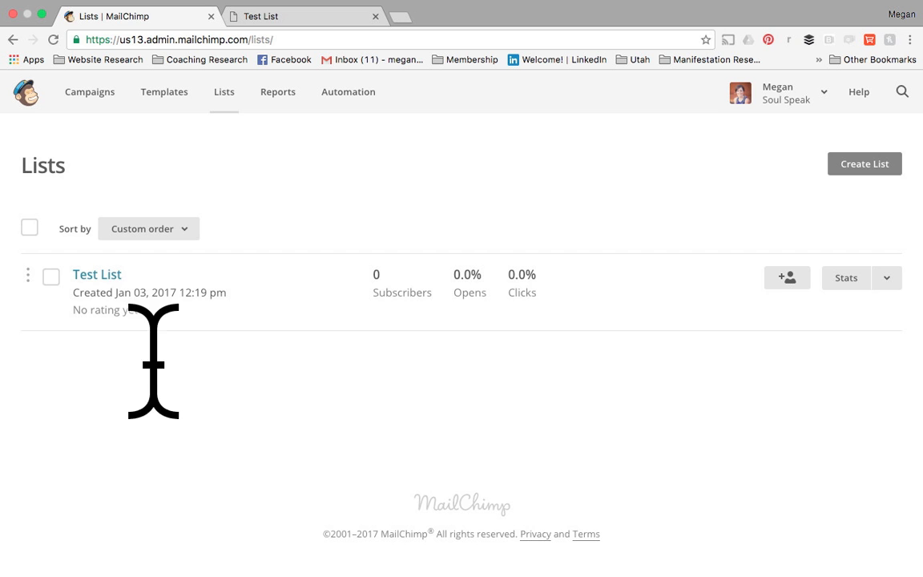
left_click(113, 279)
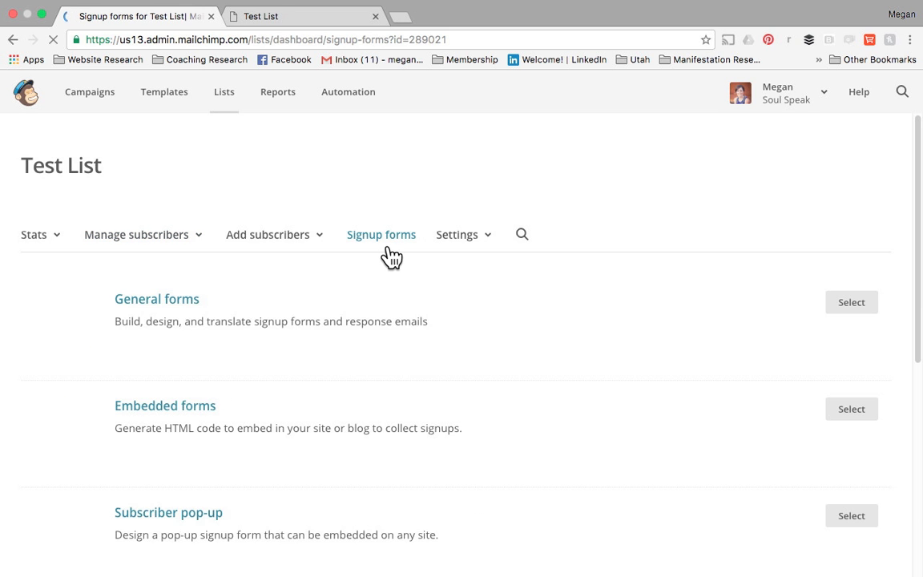
Open Test List's General forms designer and review the choices of forms and response emails.
left_click(161, 313)
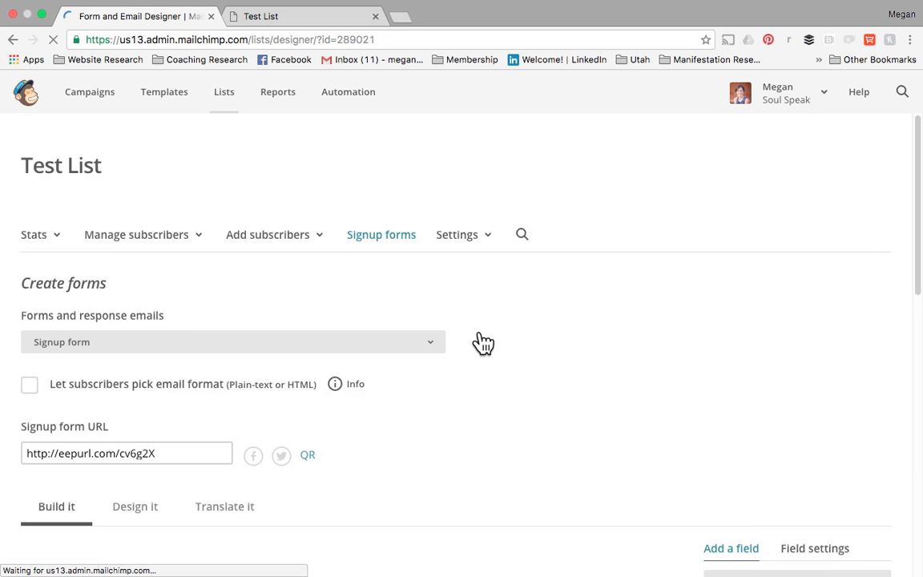
scroll(465, 345, "down", 4)
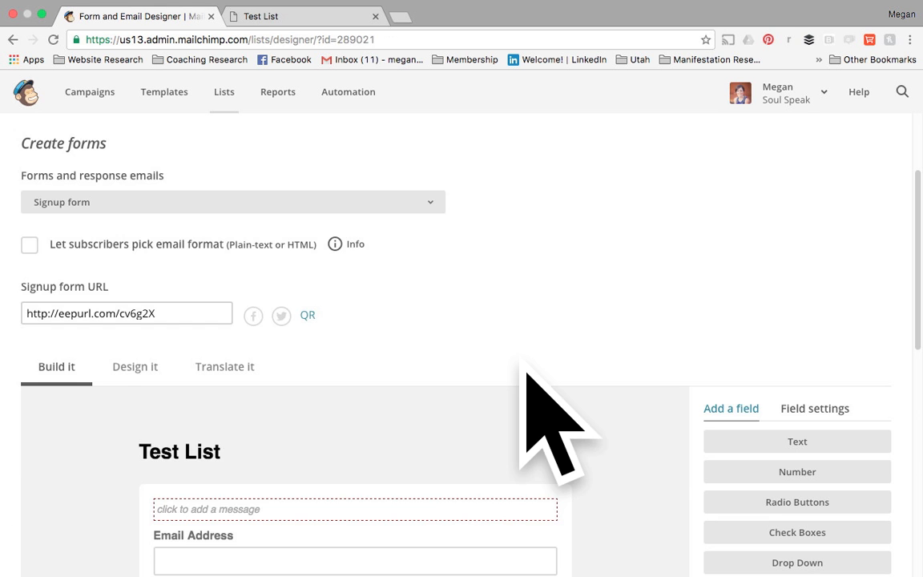
left_click(435, 207)
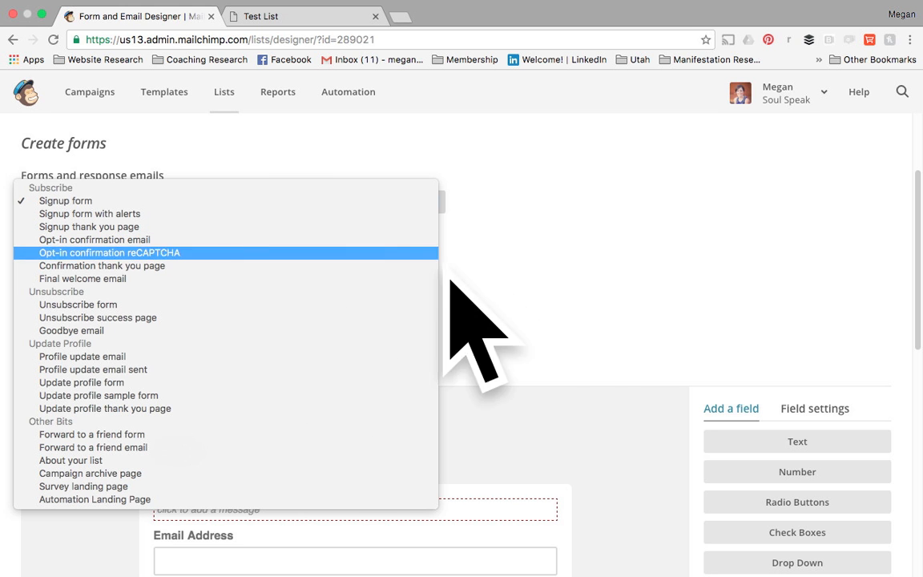
left_click(529, 256)
scroll(513, 289, "up", 3)
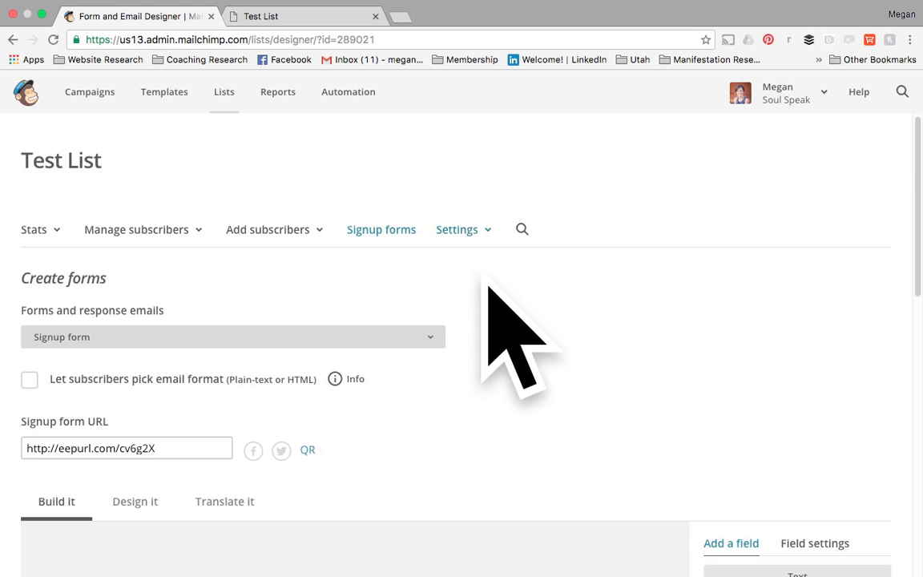
Open Test List's Embedded forms from its signup forms page and review the Classic form's copy/paste code.
left_click(396, 242)
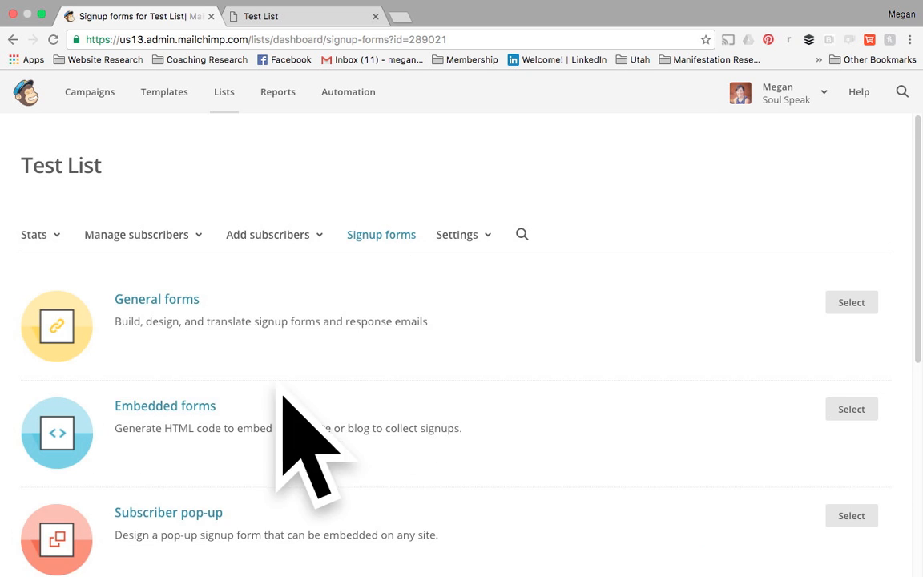
left_click(192, 414)
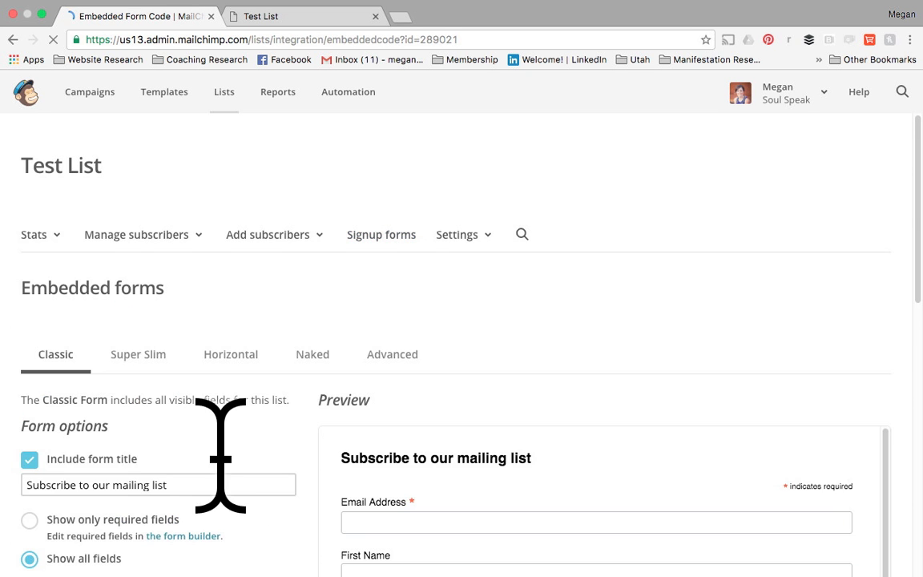
scroll(247, 376, "down", 5)
scroll(265, 449, "down", 3)
left_click(422, 448)
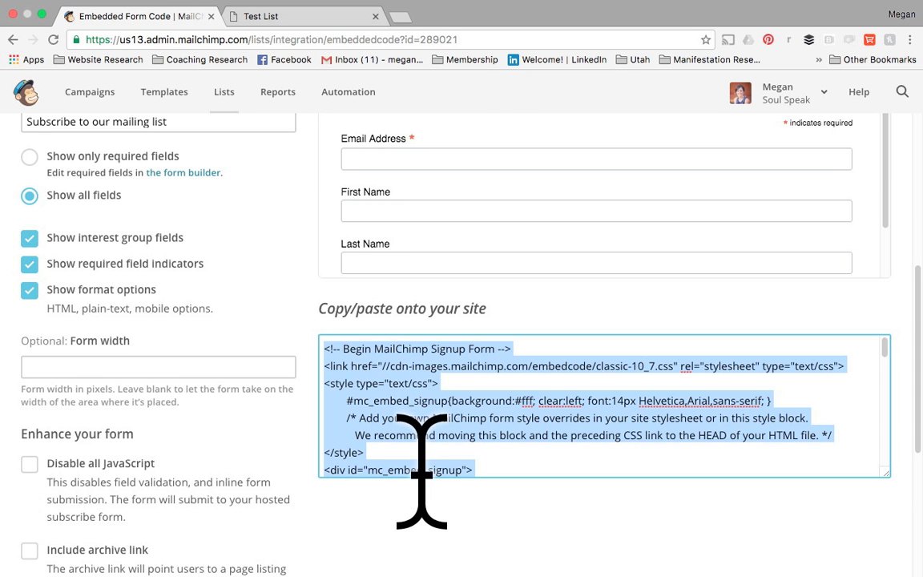
left_click(614, 324)
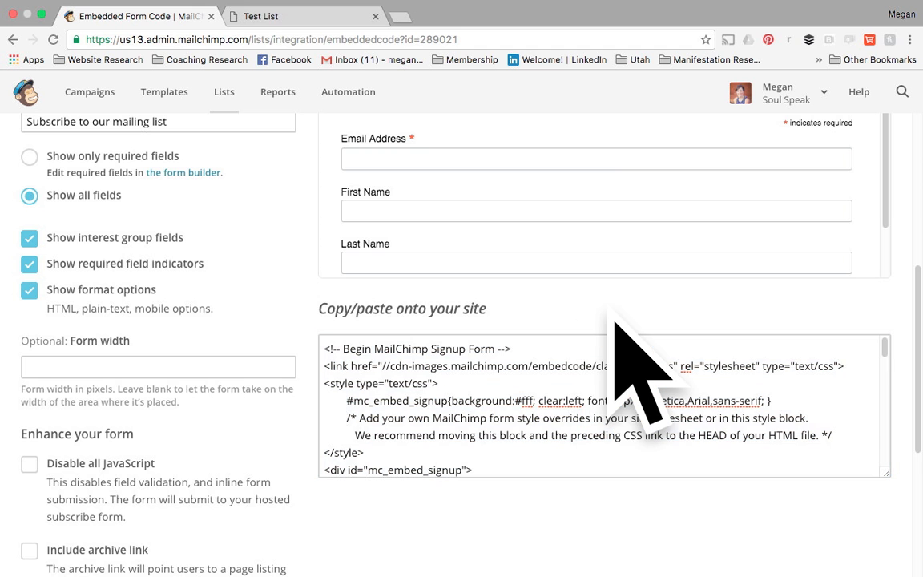